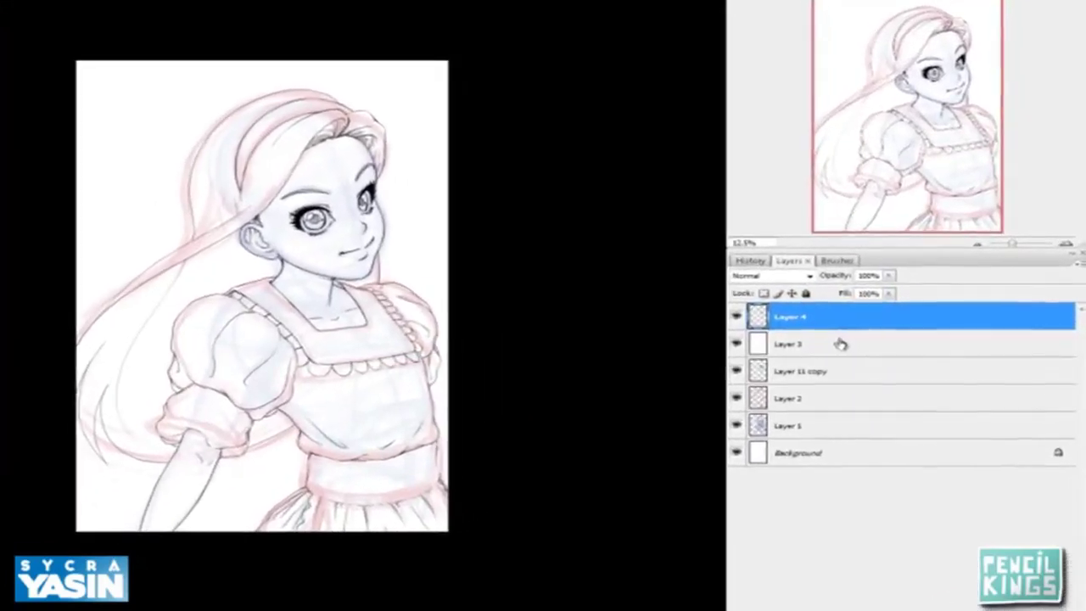
Raise the opacity of the white Layer 3 to 100% and rename the layer Background
left_click(874, 348)
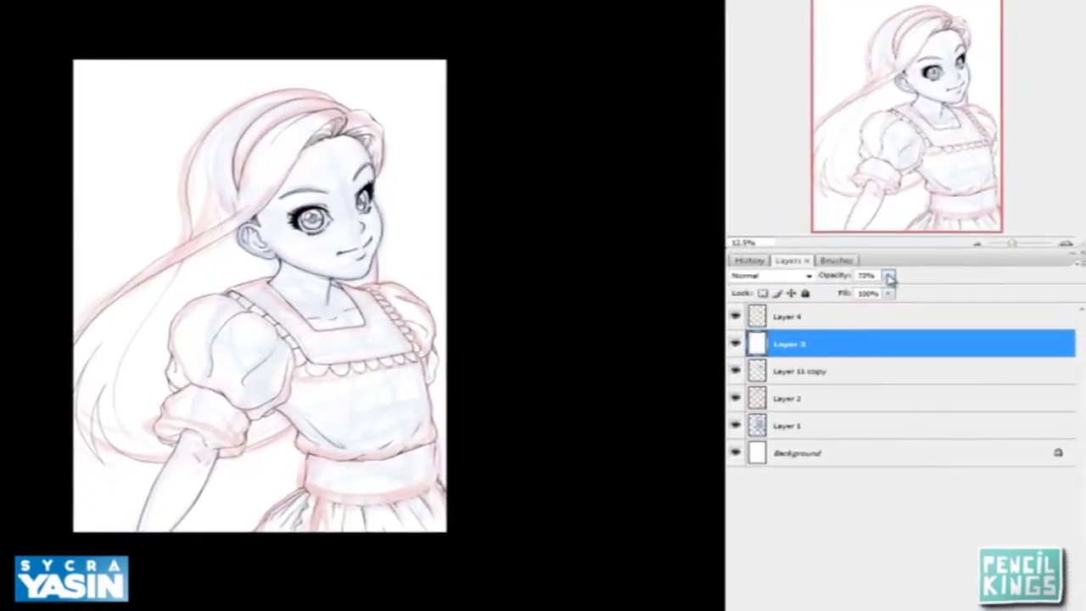
mouse_move(888, 277)
left_mouse_down()
mouse_move(933, 315)
mouse_move(999, 315)
left_mouse_up()
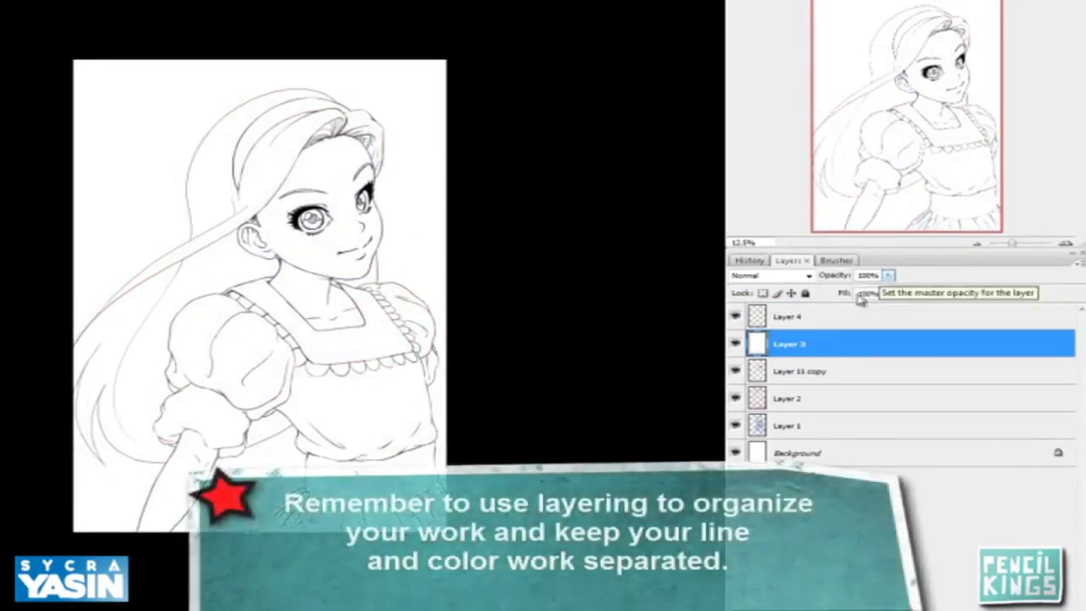
double_click(788, 346)
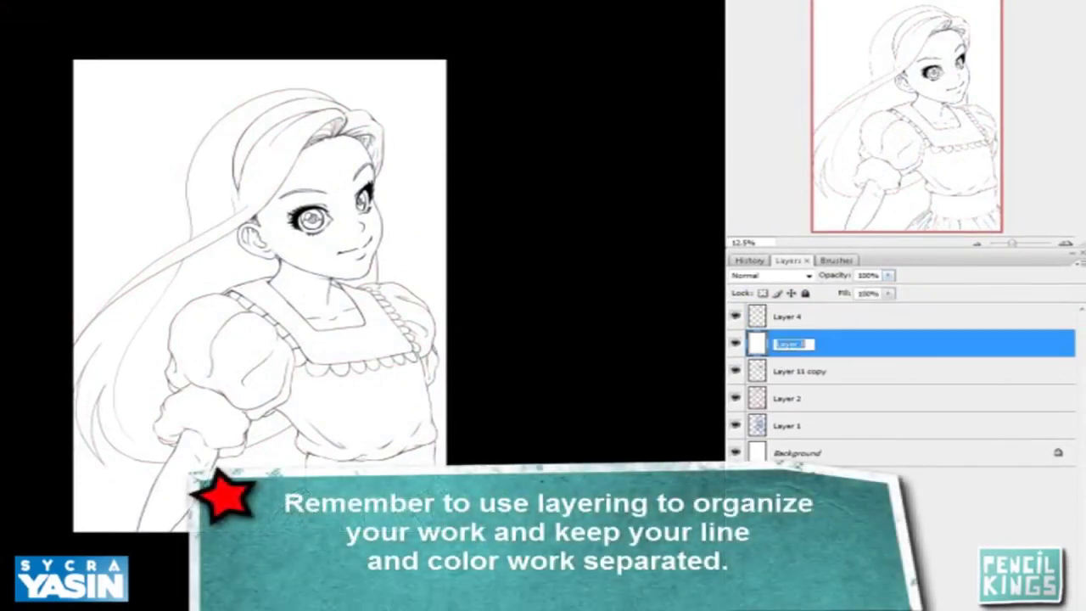
type("Backgrou")
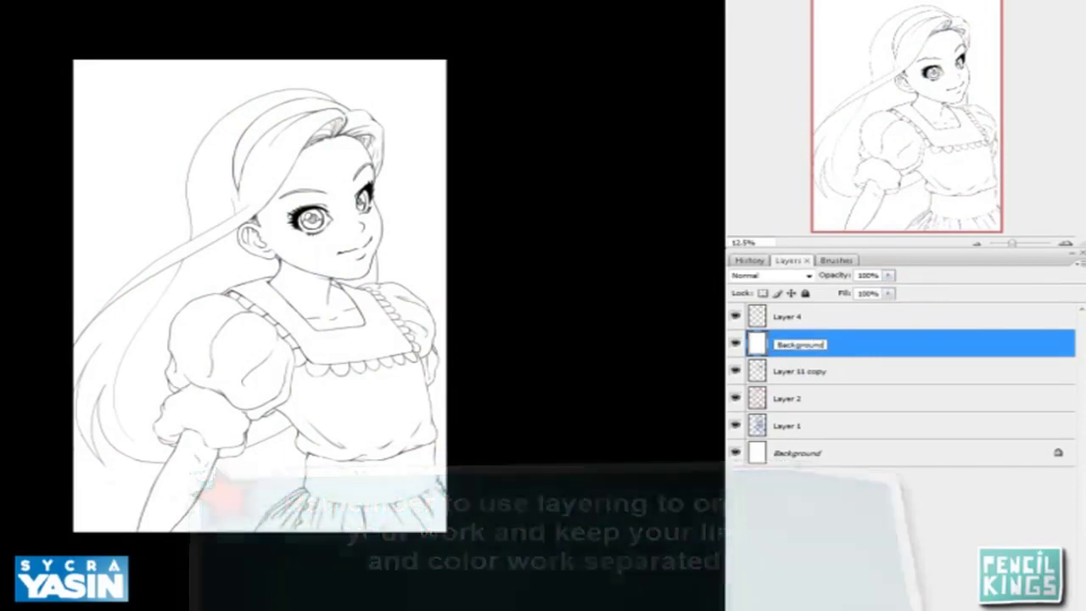
type("nd")
Rename Layer 4 as Lineart and lock it completely against changes
left_click(798, 321)
double_click(784, 320)
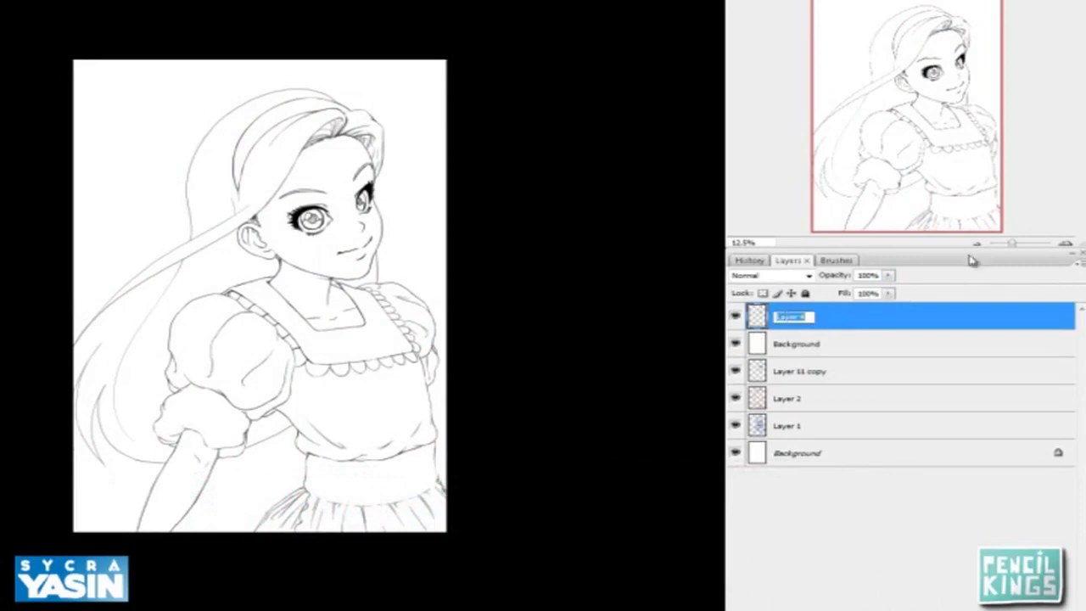
type("Lineart")
key("Return")
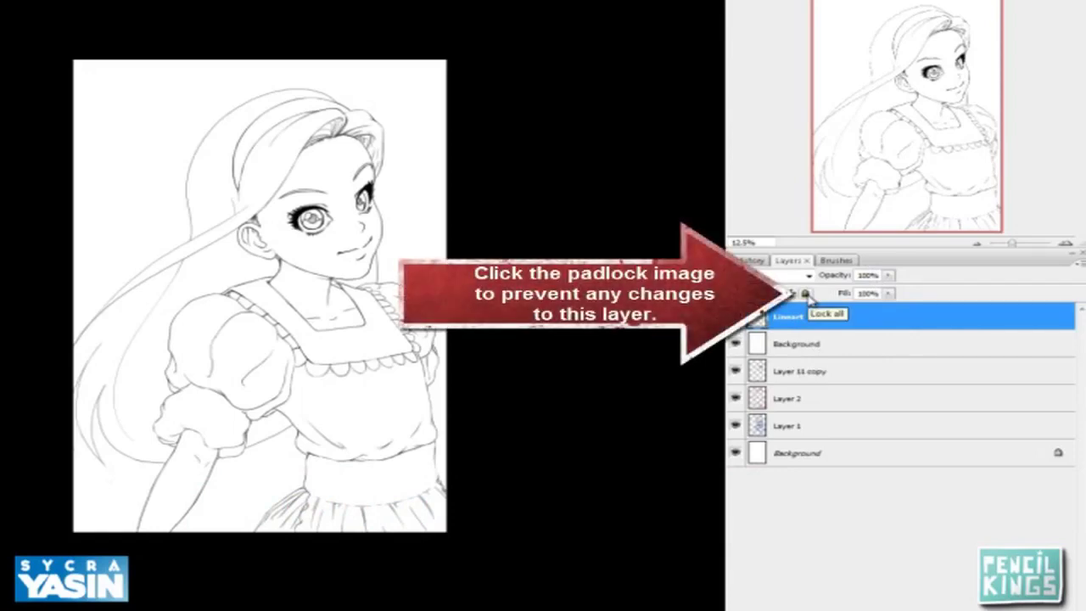
left_click(806, 293)
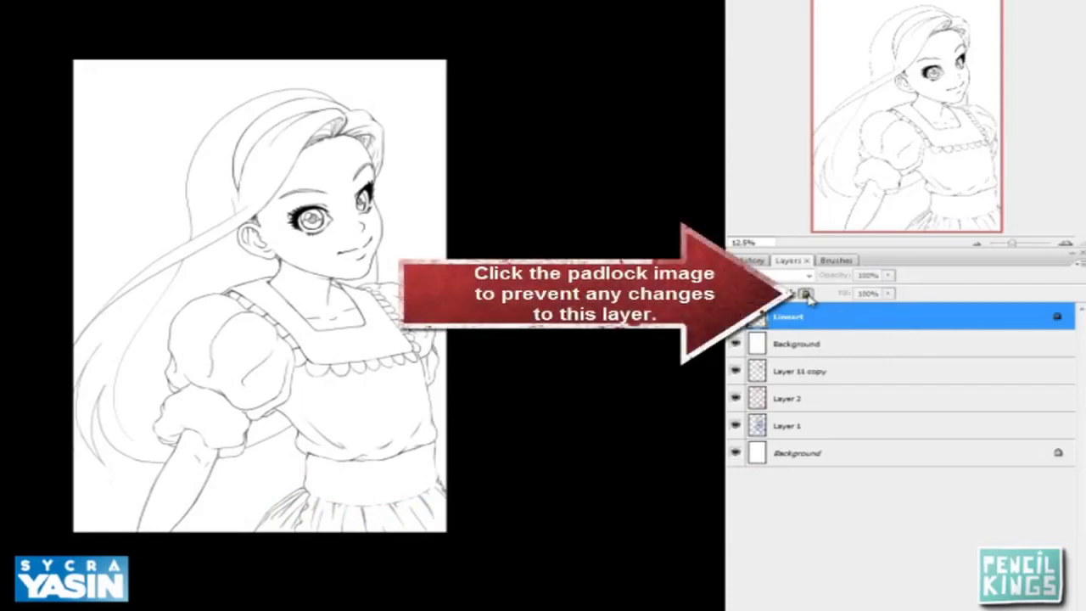
left_click(863, 343)
left_click(861, 326)
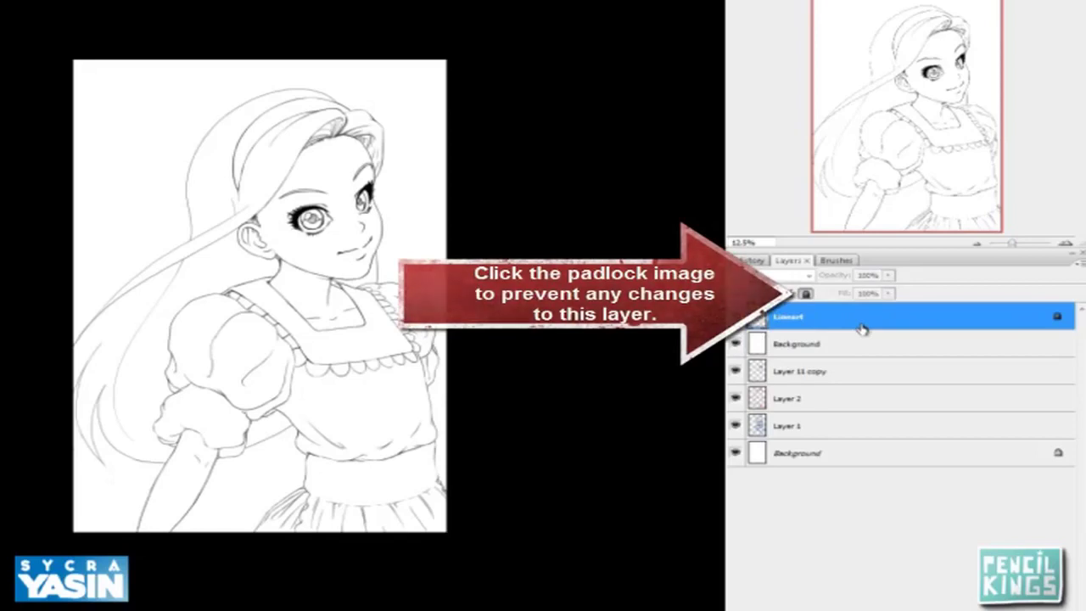
left_click(355, 209)
left_click(299, 194)
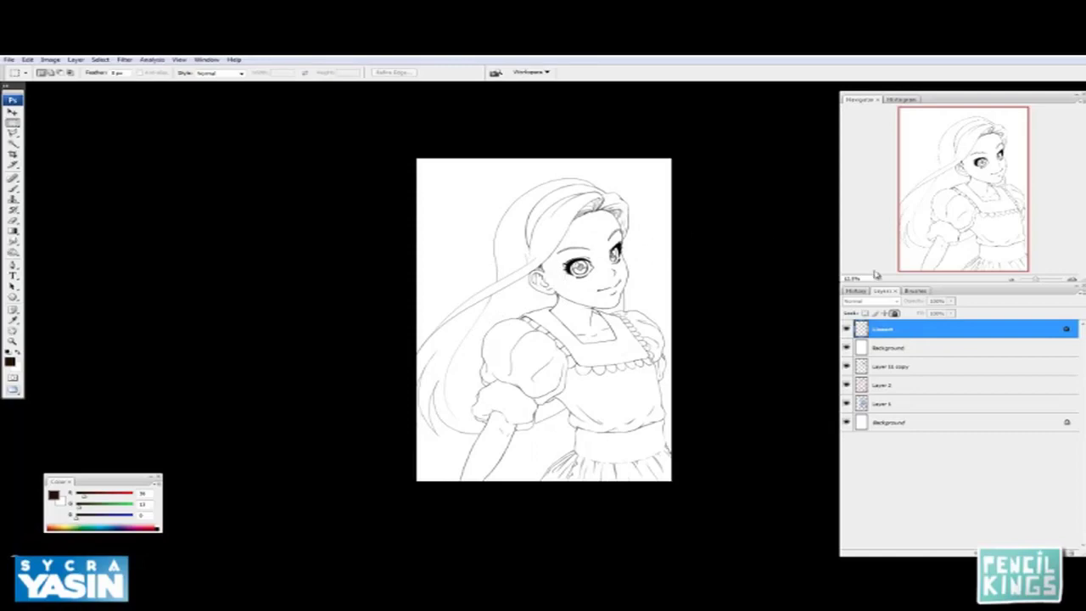
Create a new layer between Lineart and the white Background layer and name it Skin
left_click(946, 355)
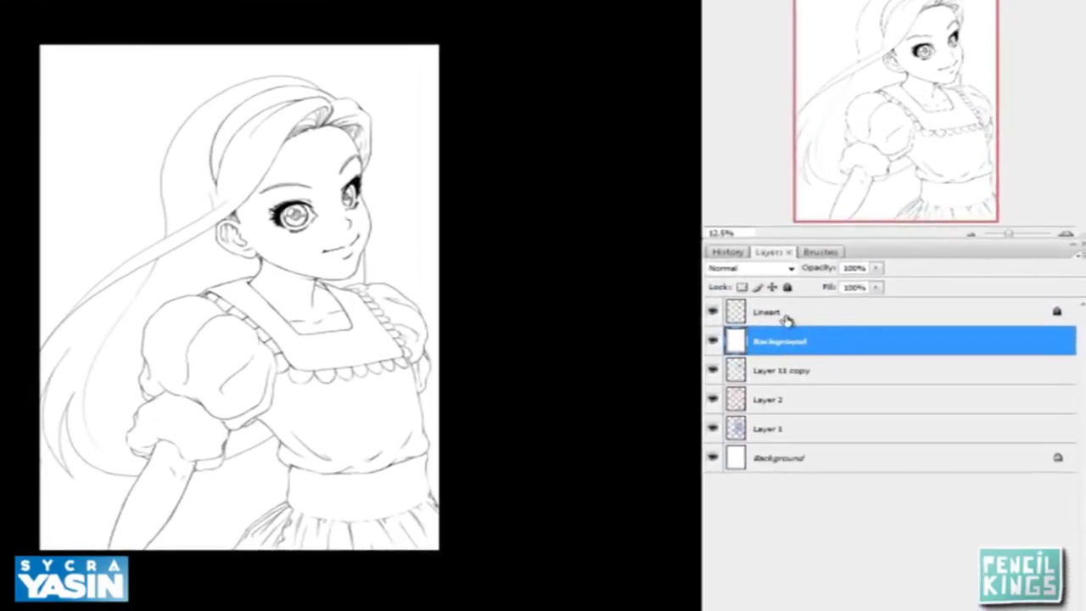
left_click(787, 316)
left_click(797, 346)
left_click(1028, 609)
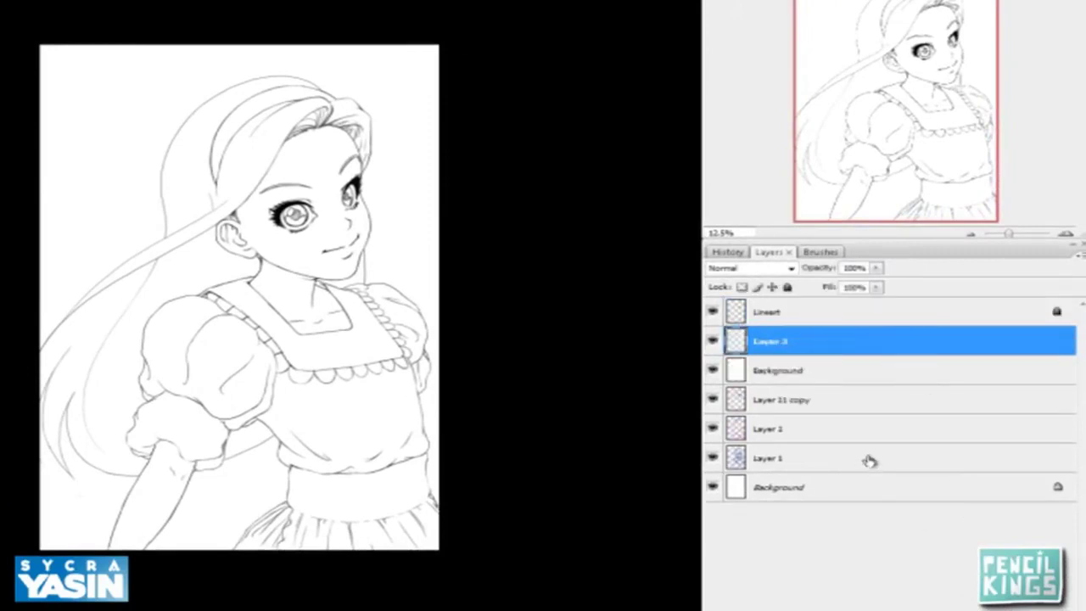
double_click(770, 341)
type("Skin")
key("Return")
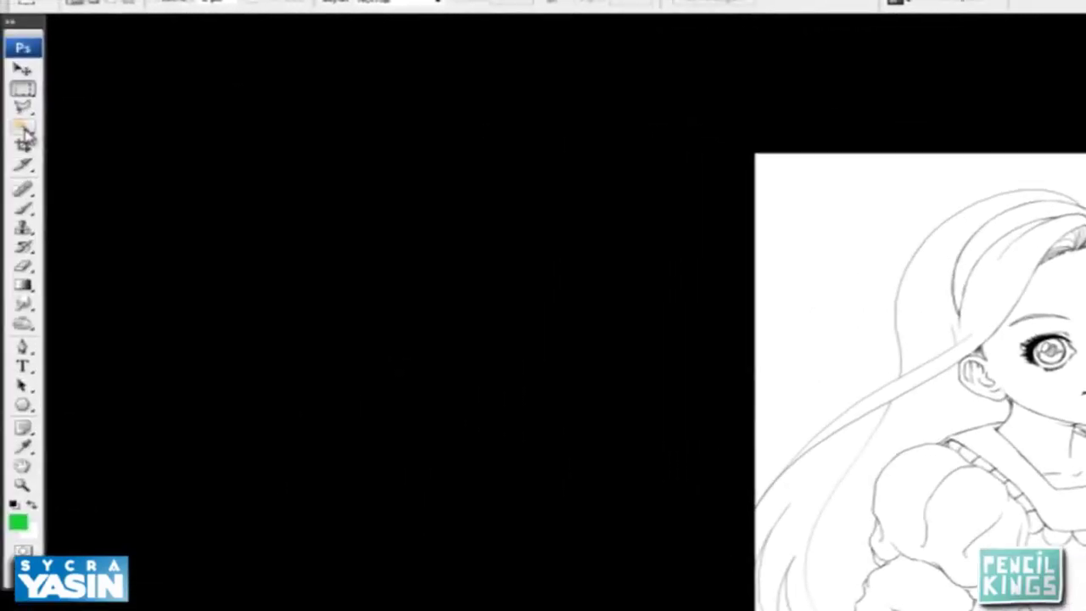
Choose the Magic Wand tool and examine the line art around the face, ear, hair and neck for open outlines
left_click(22, 128)
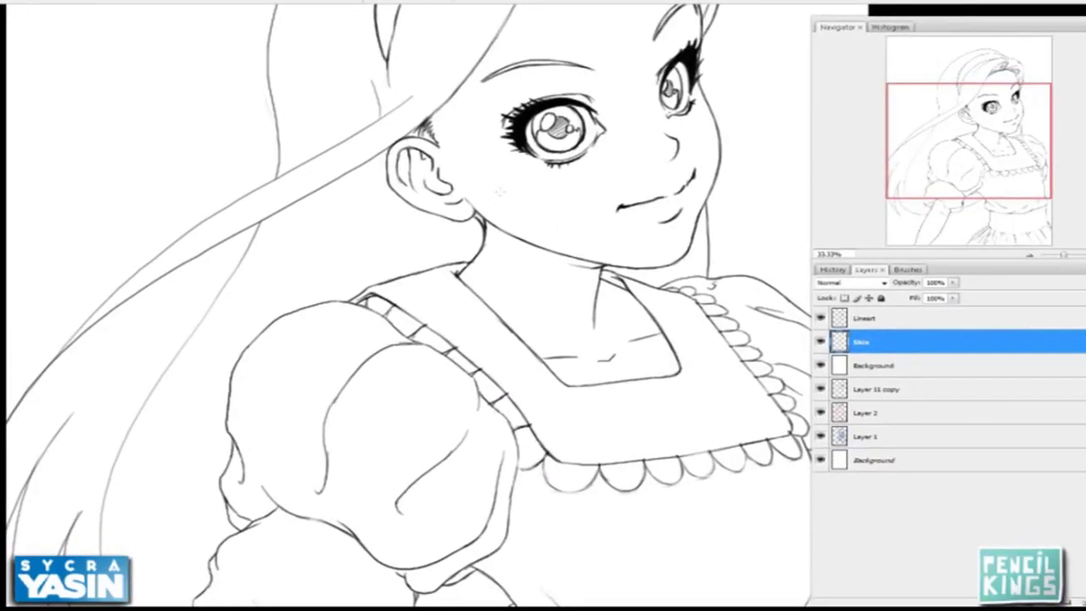
left_click_drag(475, 129, 411, 231)
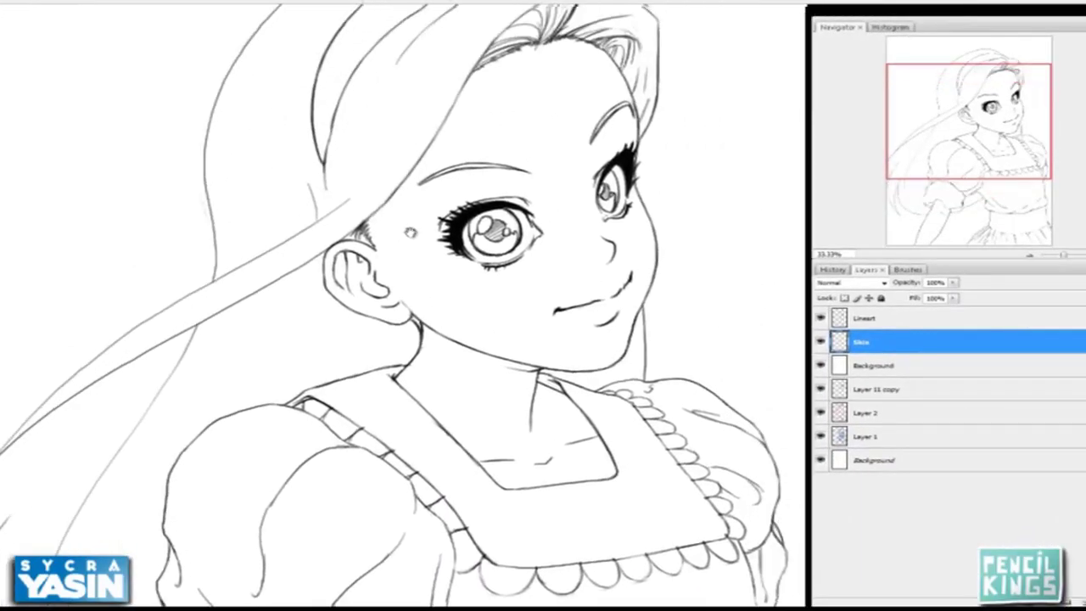
left_click_drag(461, 133, 341, 255)
left_click_drag(447, 396, 388, 189)
left_click_drag(360, 323, 283, 471)
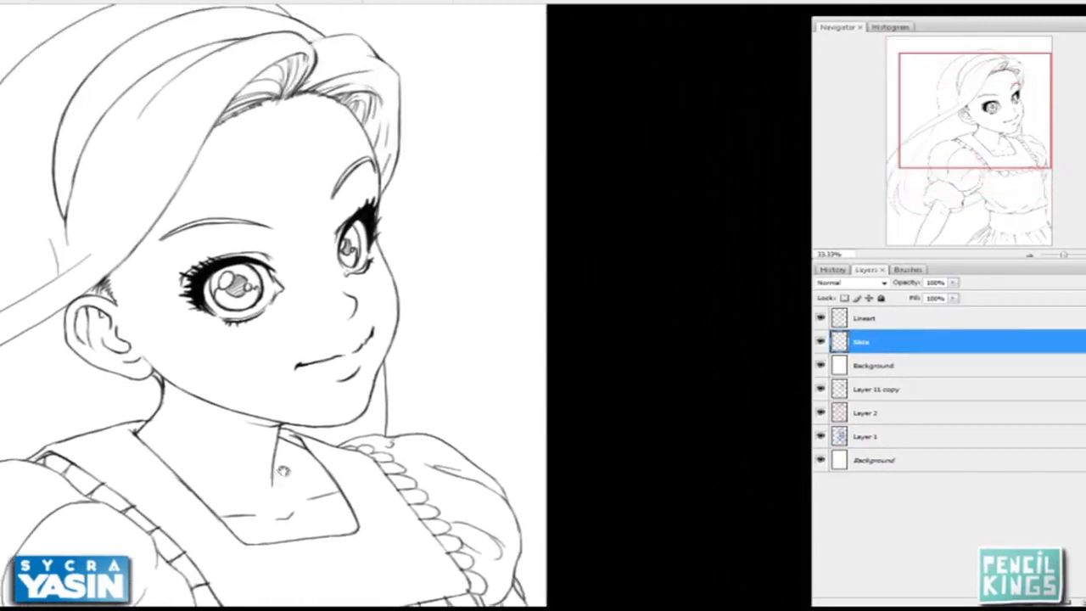
key("ctrl+plus")
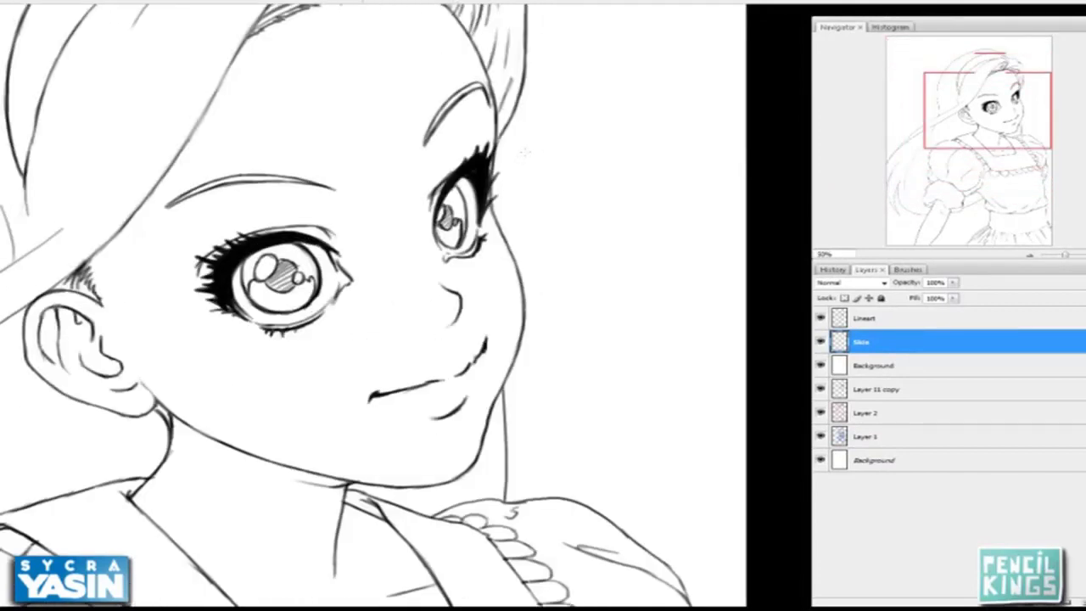
left_click_drag(433, 451, 606, 403)
left_click_drag(157, 326, 433, 441)
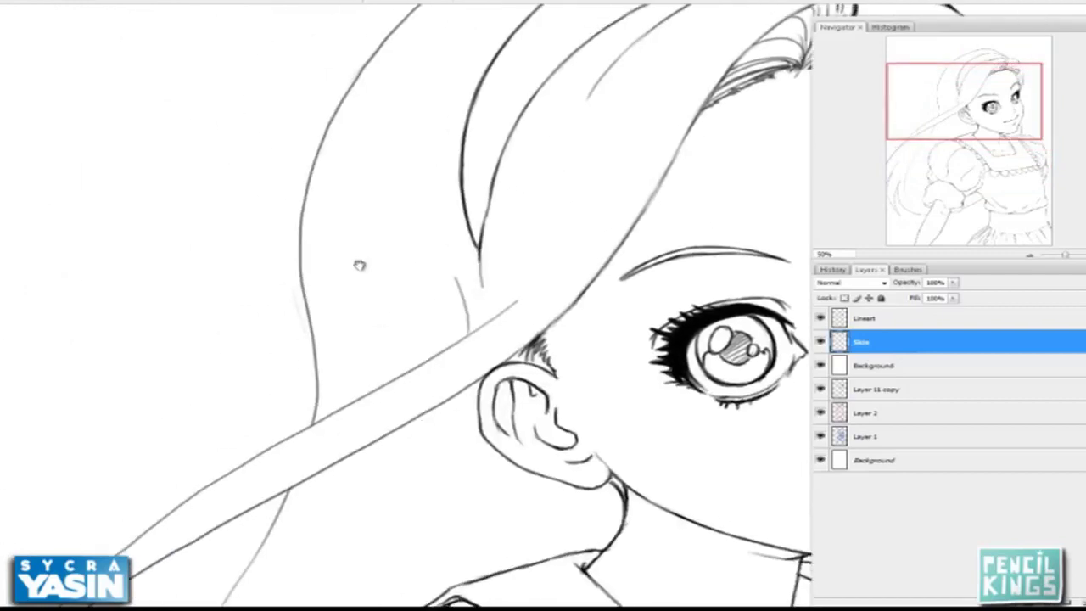
left_click_drag(360, 265, 359, 278)
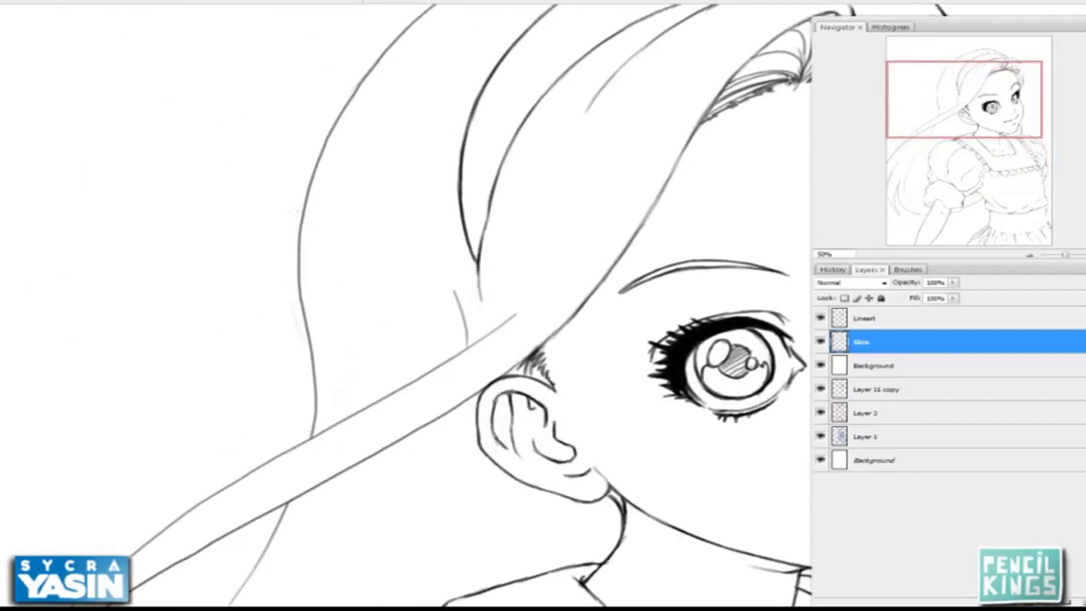
left_click_drag(455, 142, 344, 355)
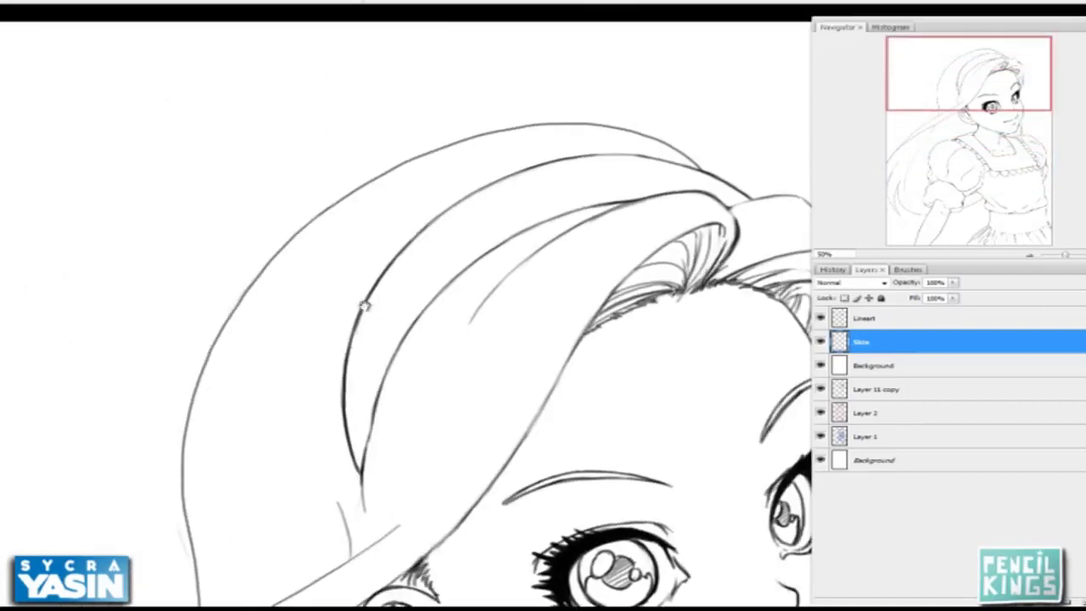
left_click_drag(456, 397, 355, 262)
left_click_drag(502, 392, 237, 231)
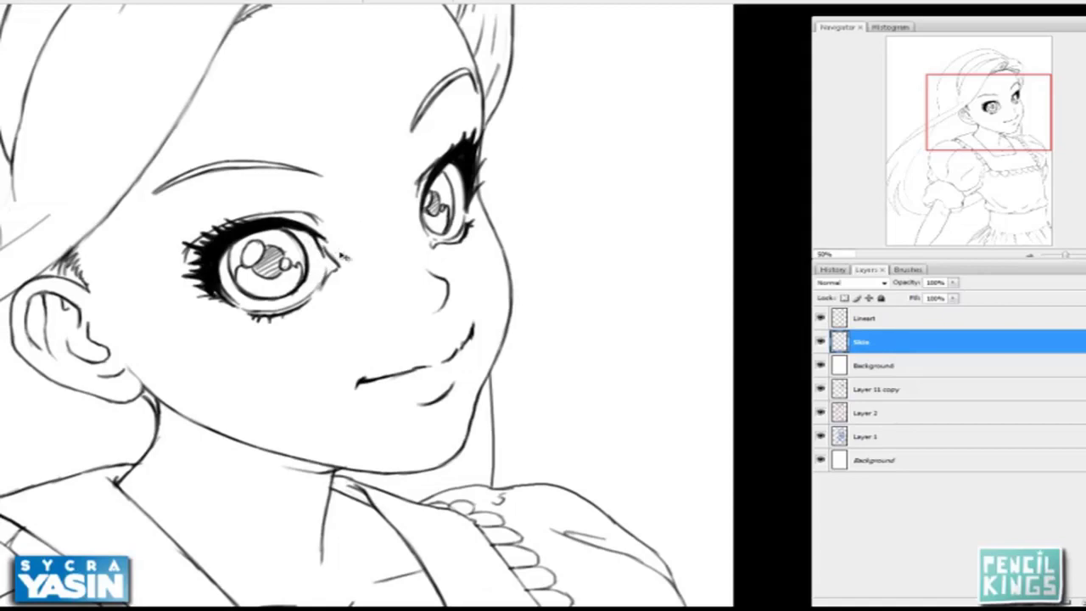
key("ctrl+minus")
key("ctrl+minus")
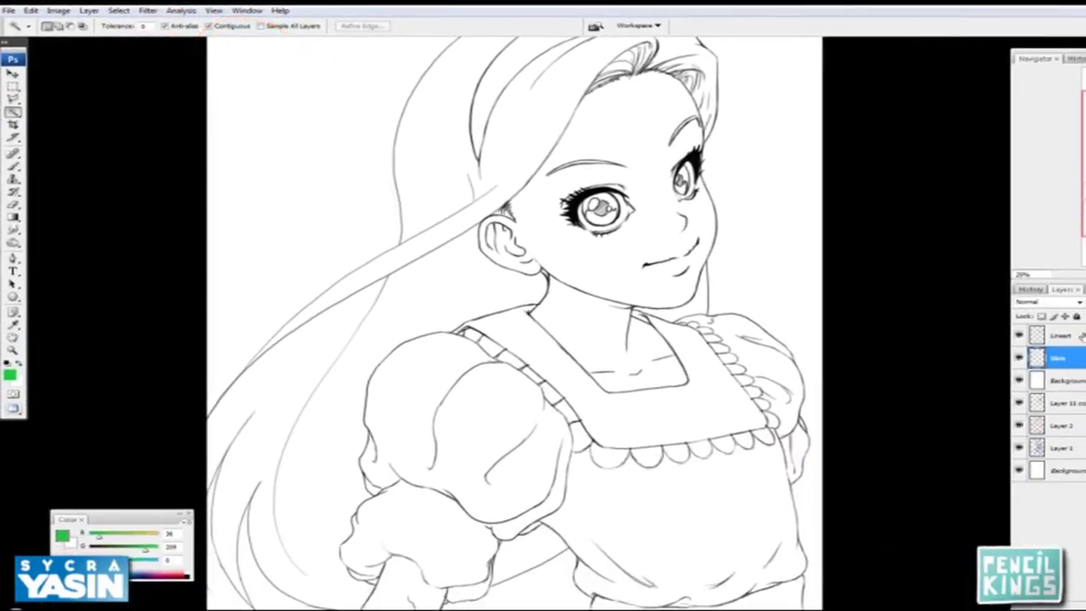
Select the inside of the girl's face on the Lineart layer with the Magic Wand
left_click(1083, 337)
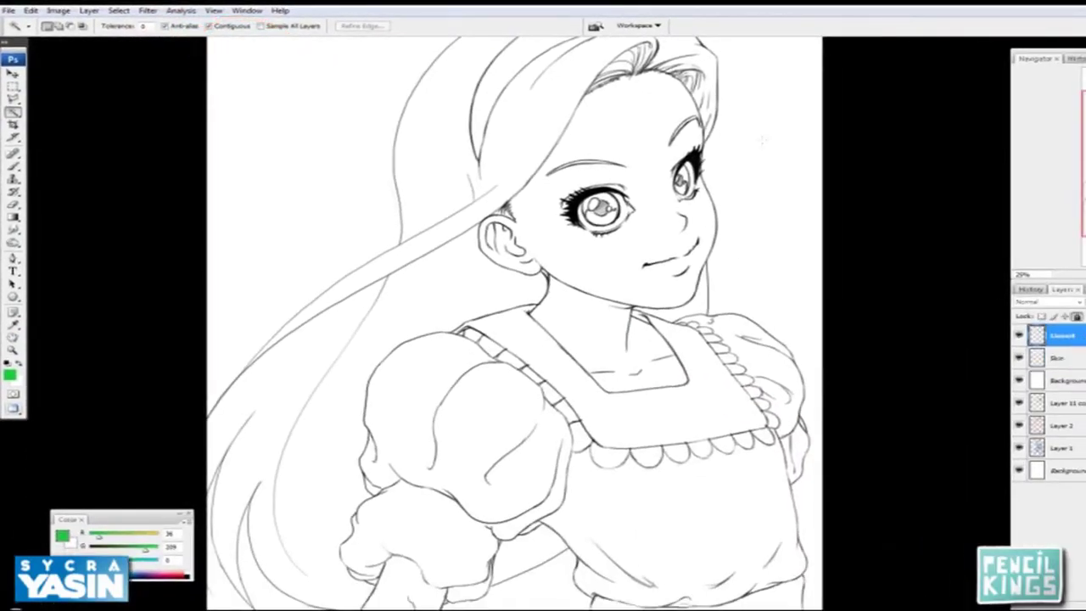
left_click(640, 134)
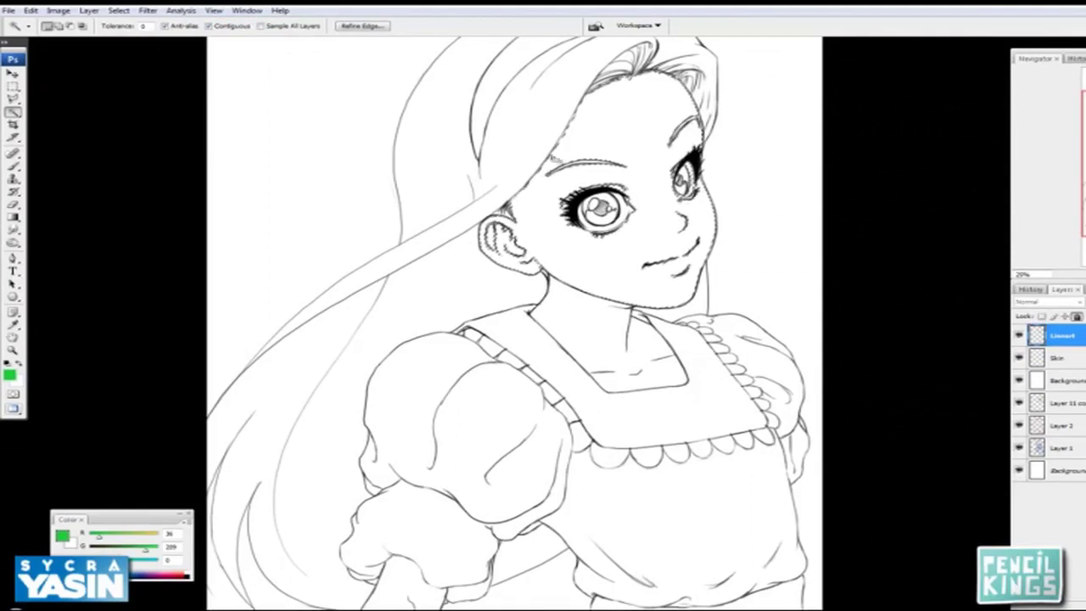
Inspect the edge of the face selection up close along the ear, eyes, eyebrows and hairline
key("z")
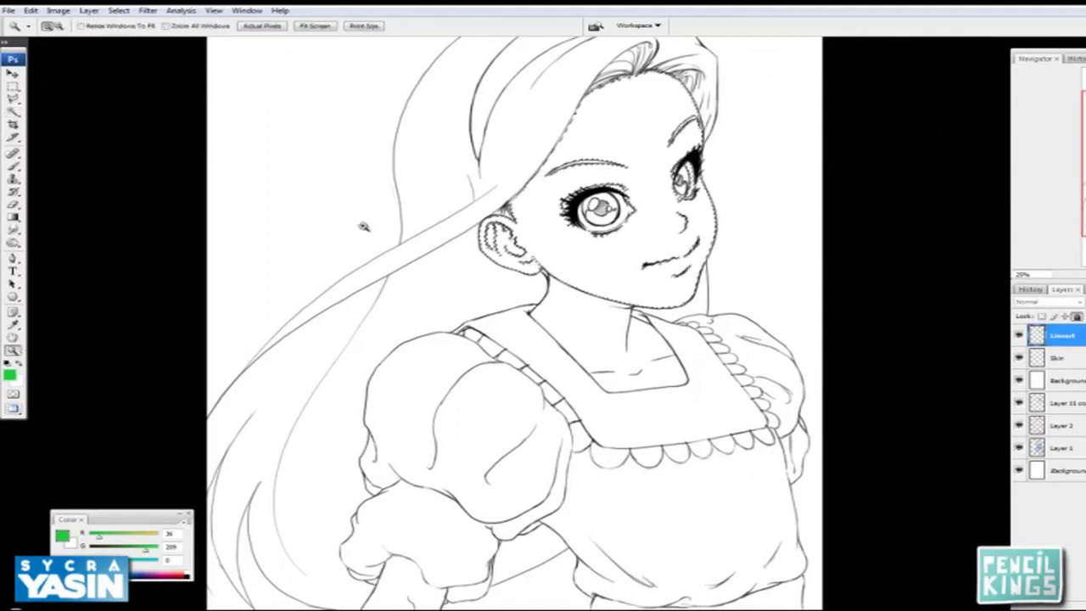
left_click_drag(481, 164, 613, 319)
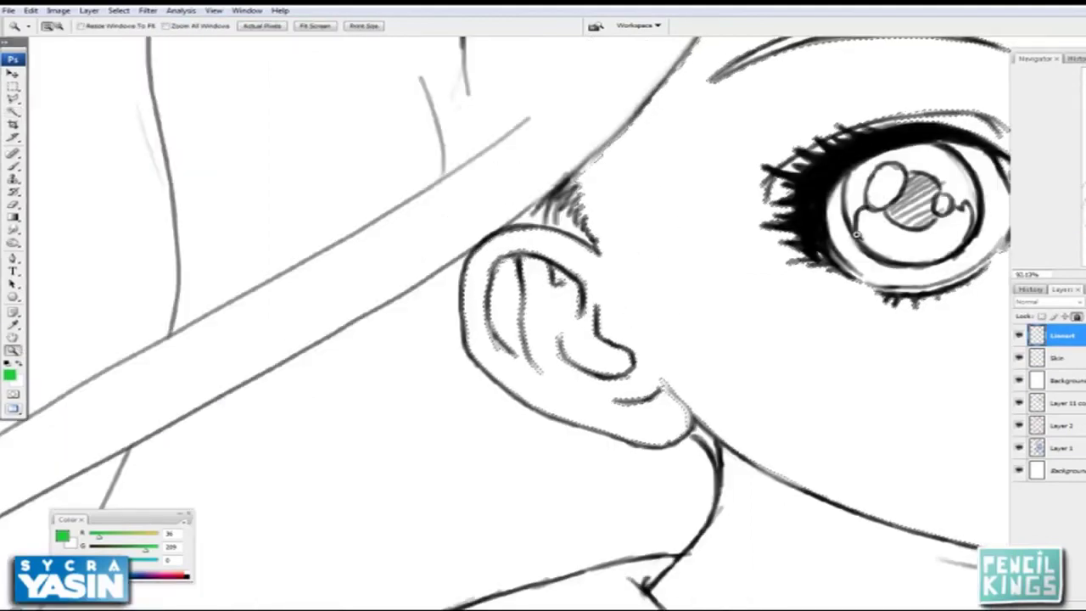
left_click_drag(976, 174, 743, 302)
scroll(743, 303, "up", 6)
scroll(743, 303, "right", 8)
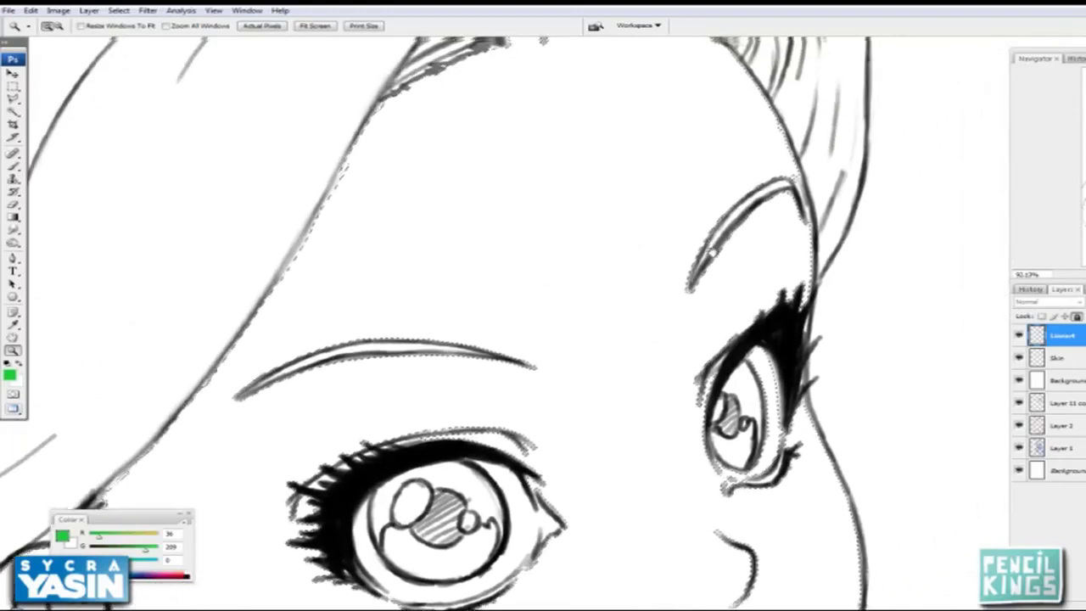
left_click_drag(687, 358, 625, 243)
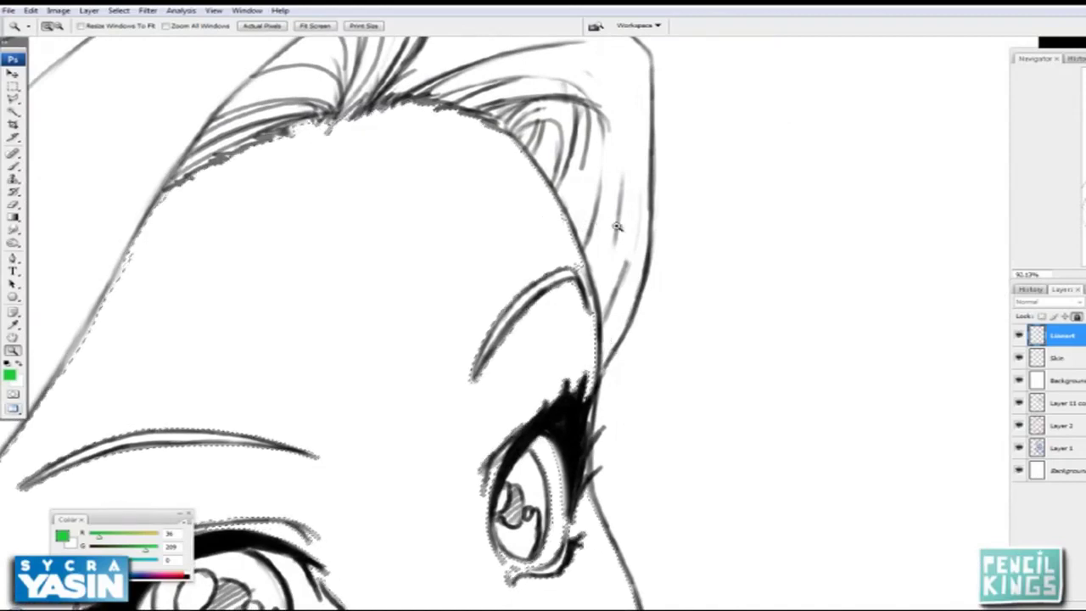
left_click_drag(434, 292, 543, 305)
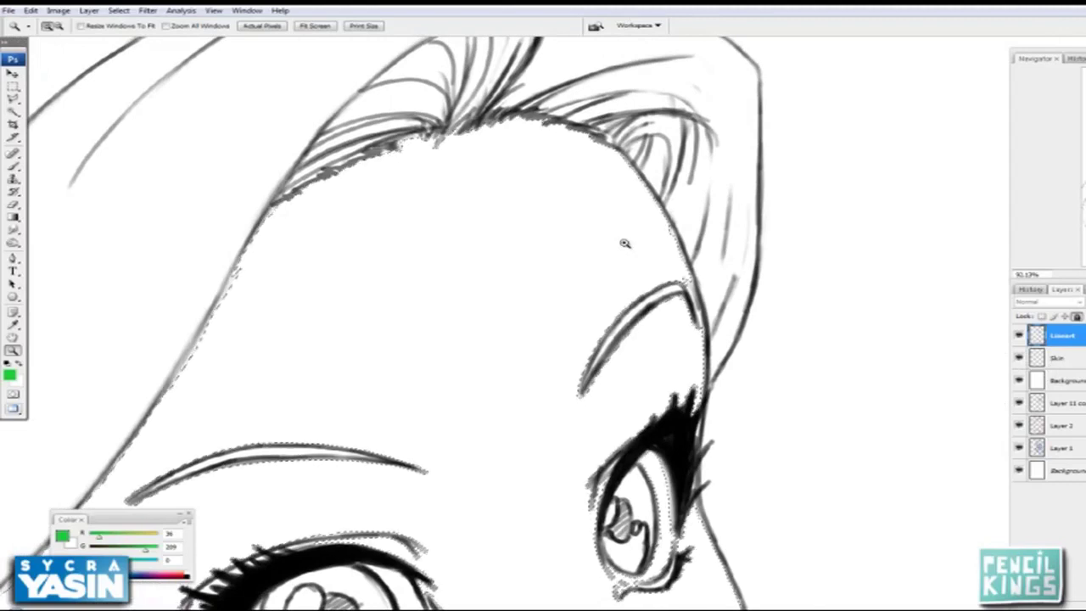
Try filling the face selection with the green foreground color on the Skin layer, check its edges and undo the fill
left_click(1068, 358)
key("alt+BackSpace")
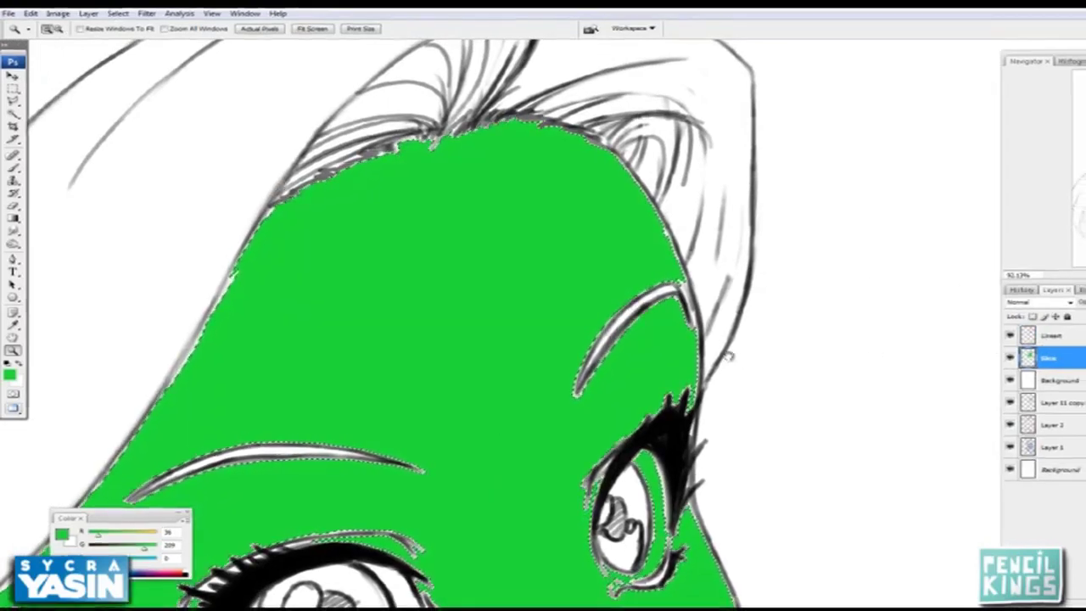
left_click_drag(732, 361, 714, 220)
left_click_drag(681, 440, 662, 361)
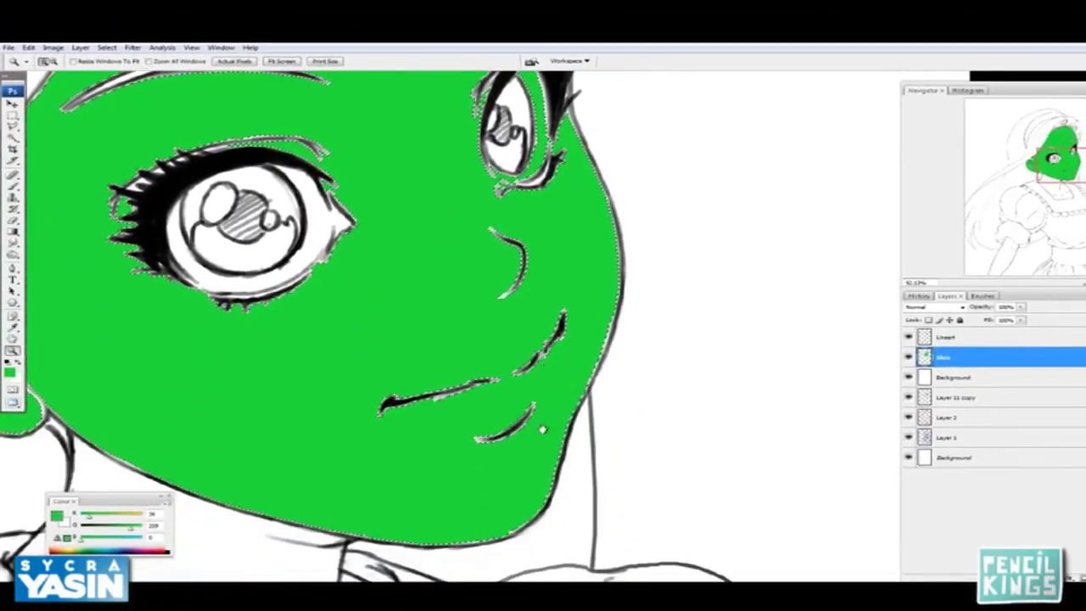
left_click_drag(187, 442, 471, 391)
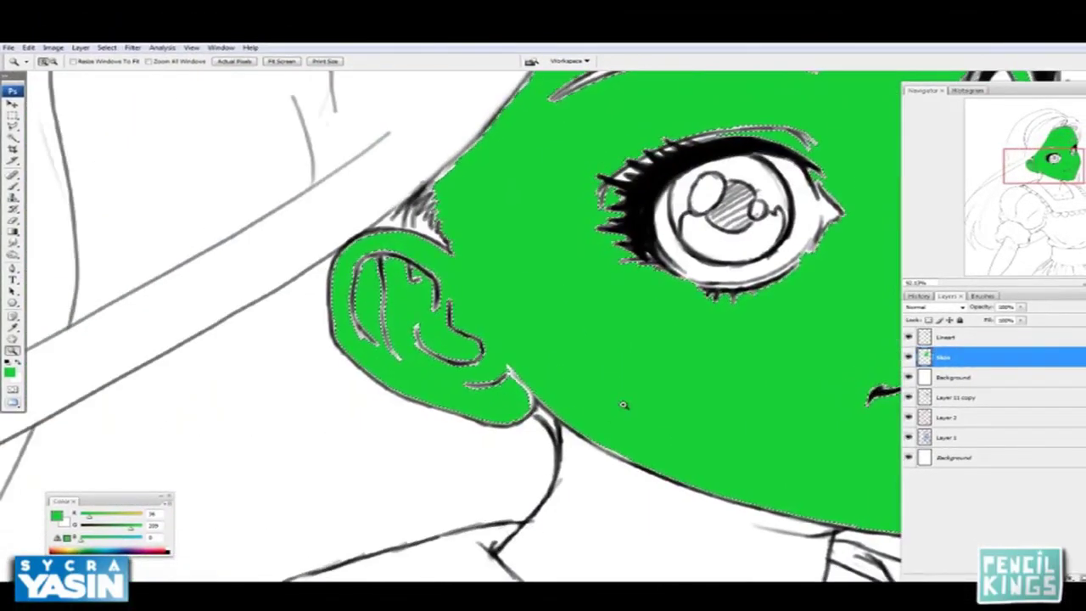
key("ctrl+z")
Expand the face selection by 6 pixels so it reaches into the line art
left_click_drag(891, 218, 592, 478)
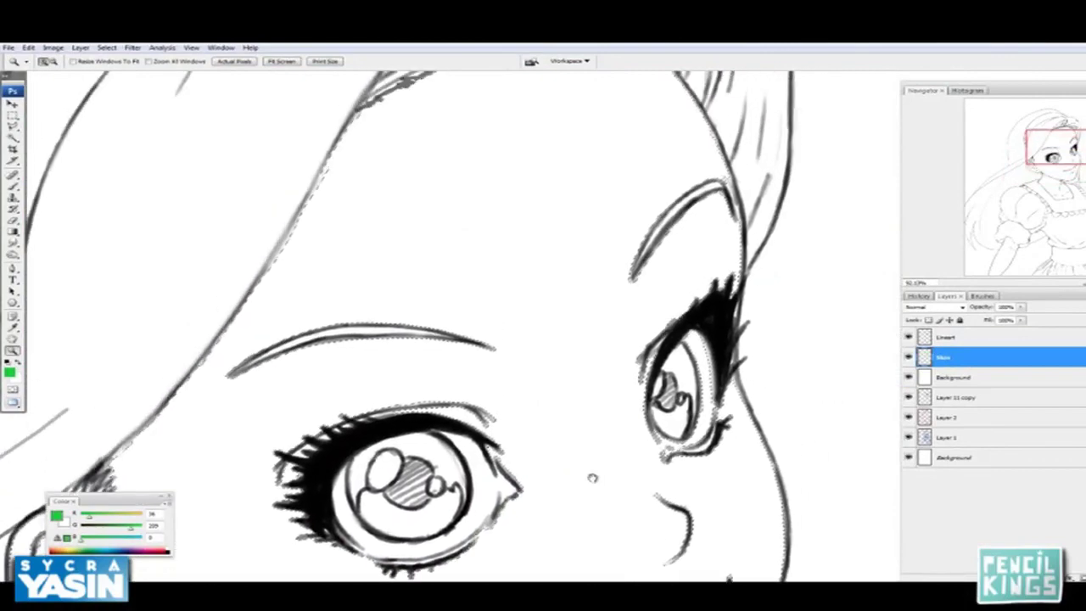
left_click_drag(660, 363, 658, 431)
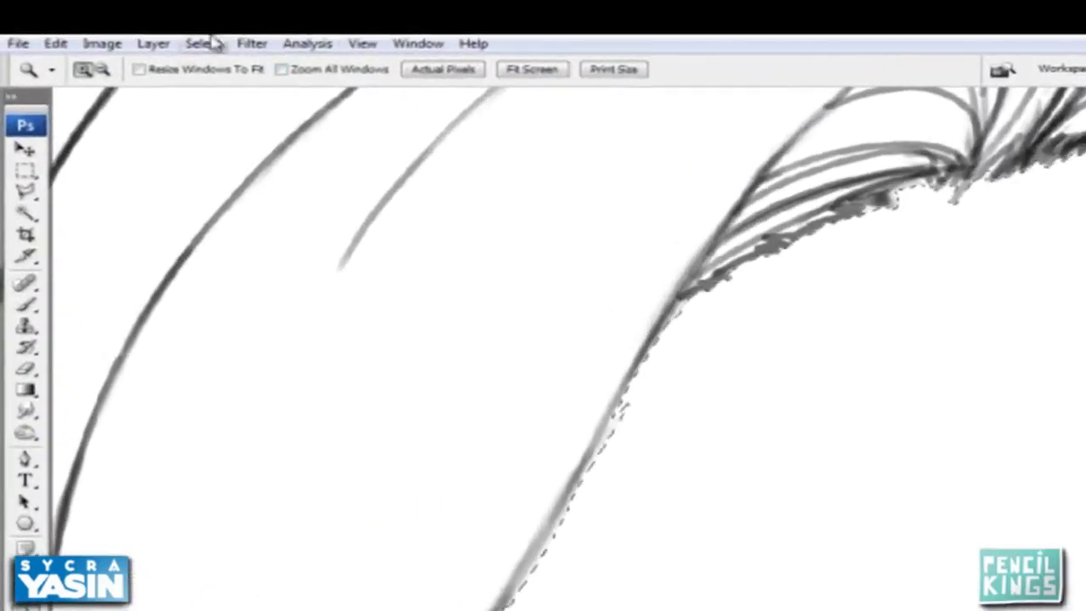
left_click(108, 47)
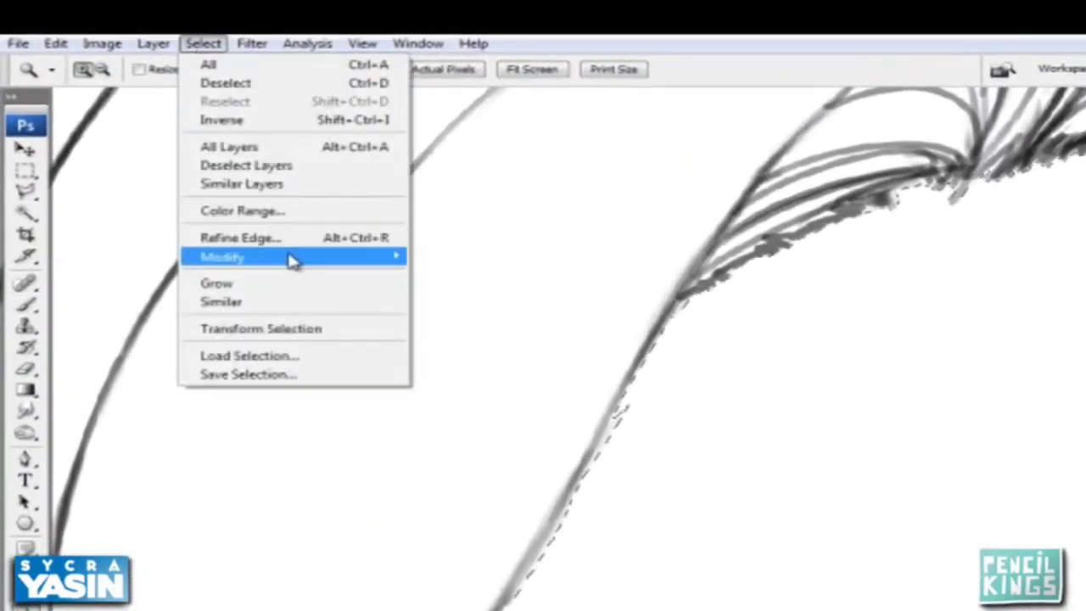
mouse_move(293, 259)
left_click(540, 295)
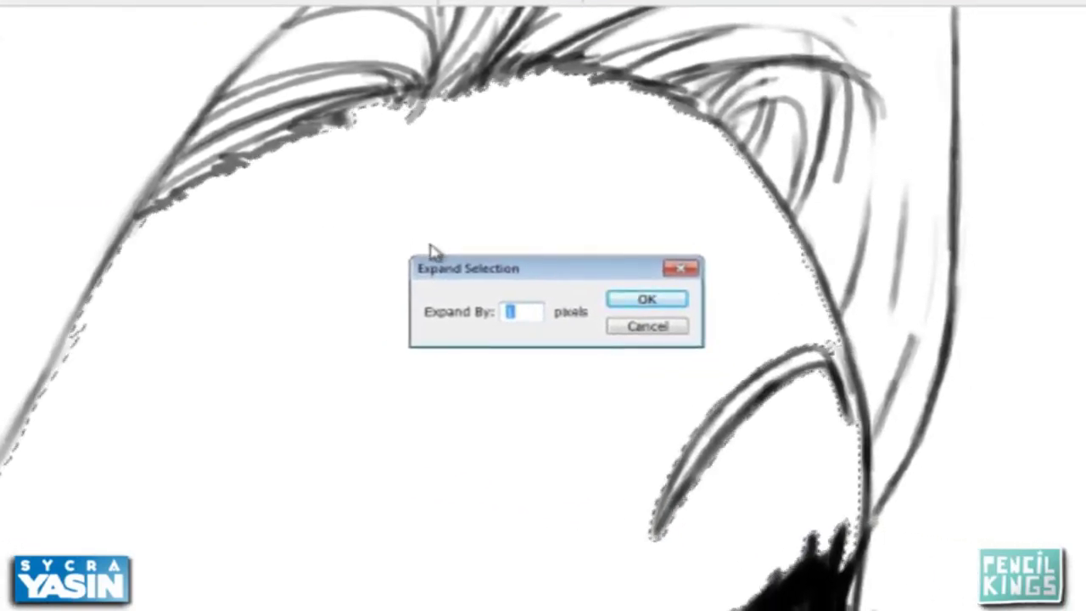
type("6")
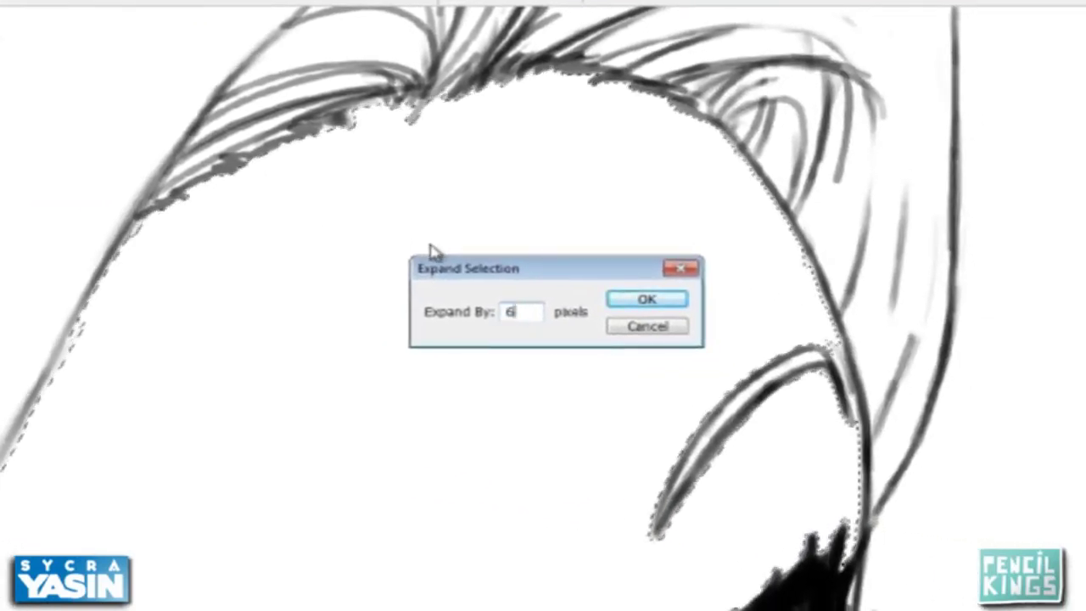
left_click(667, 303)
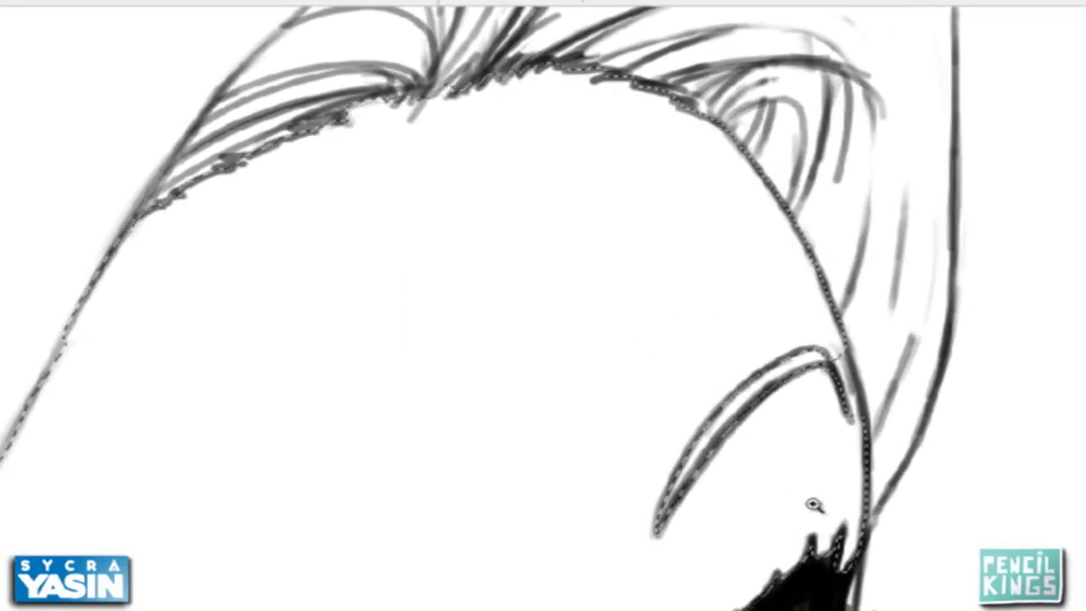
Fill the expanded face selection with the green foreground color on the Skin layer, check the fill's edges and deselect
mouse_move(813, 504)
left_mouse_down()
mouse_move(667, 381)
mouse_move(669, 237)
left_mouse_up()
left_click_drag(553, 463, 906, 180)
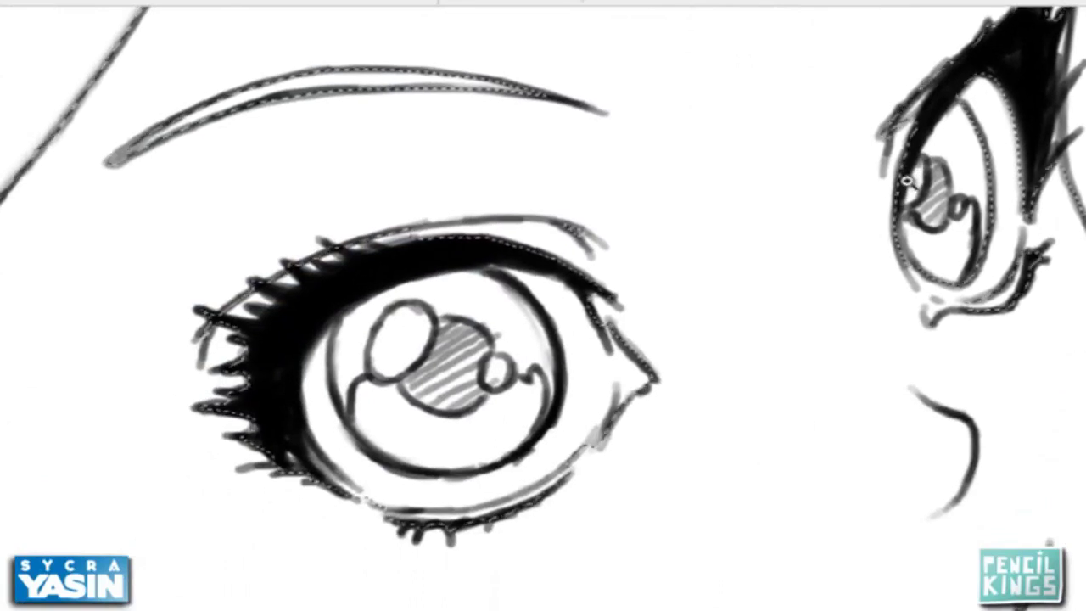
key("alt+BackSpace")
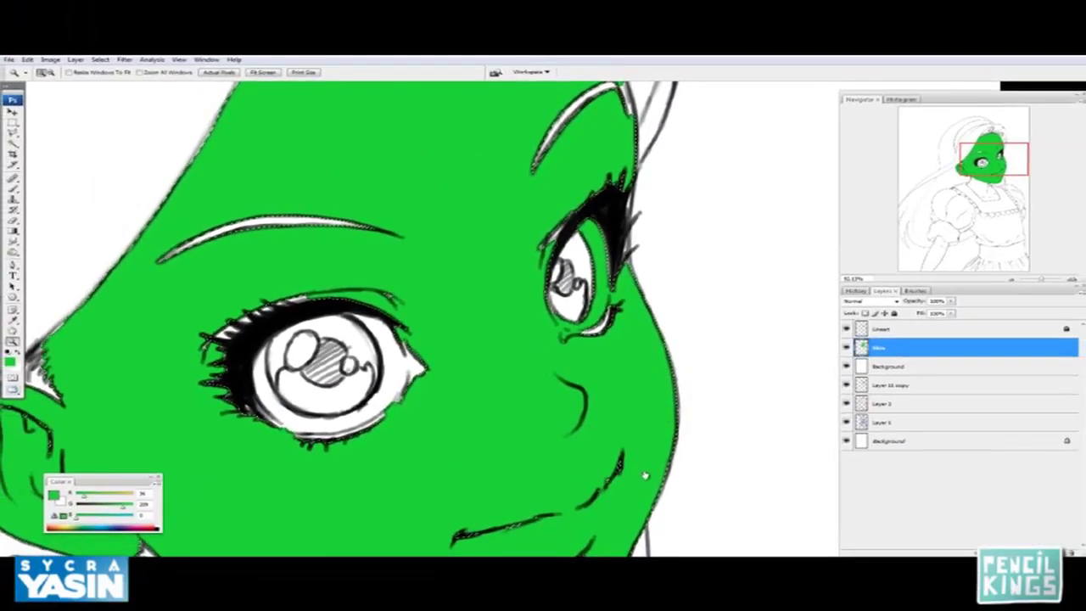
mouse_move(661, 194)
left_mouse_down()
mouse_move(645, 233)
mouse_move(573, 266)
left_mouse_up()
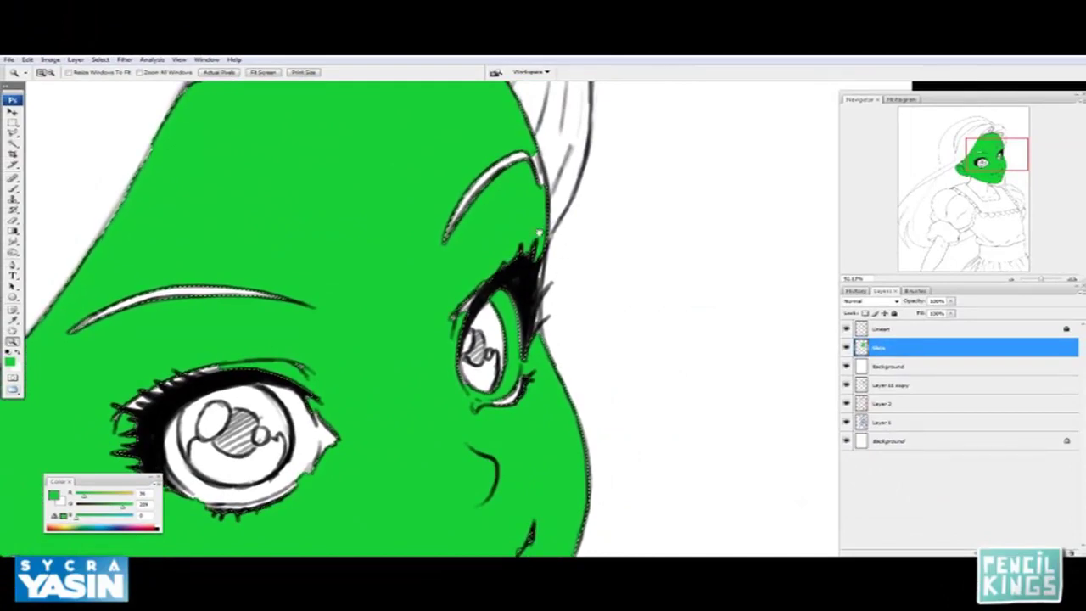
left_click_drag(609, 391, 683, 248)
left_click_drag(614, 318, 791, 369)
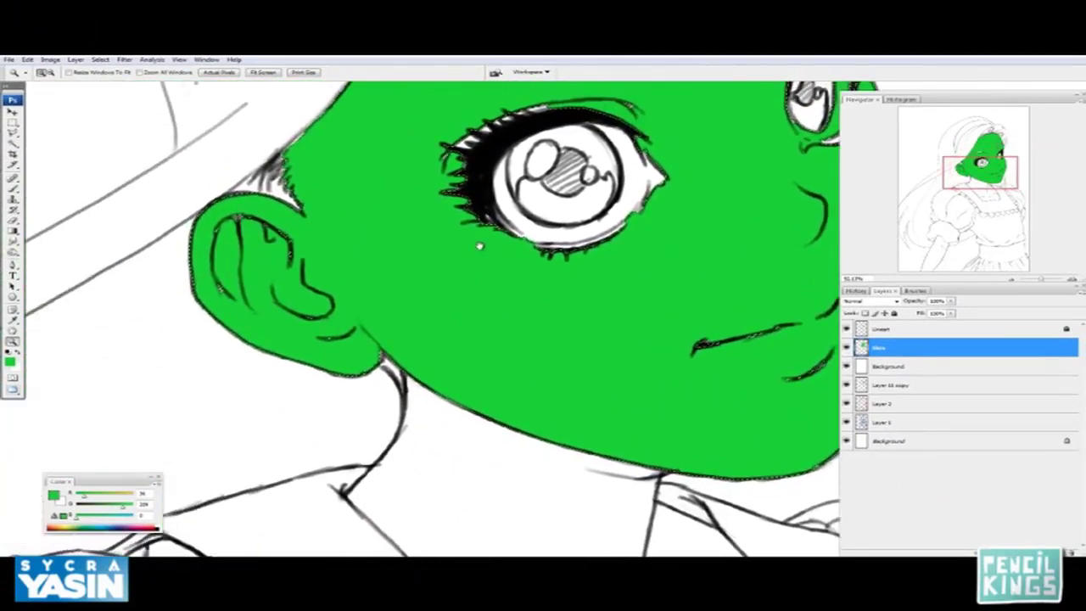
left_click_drag(478, 242, 352, 399)
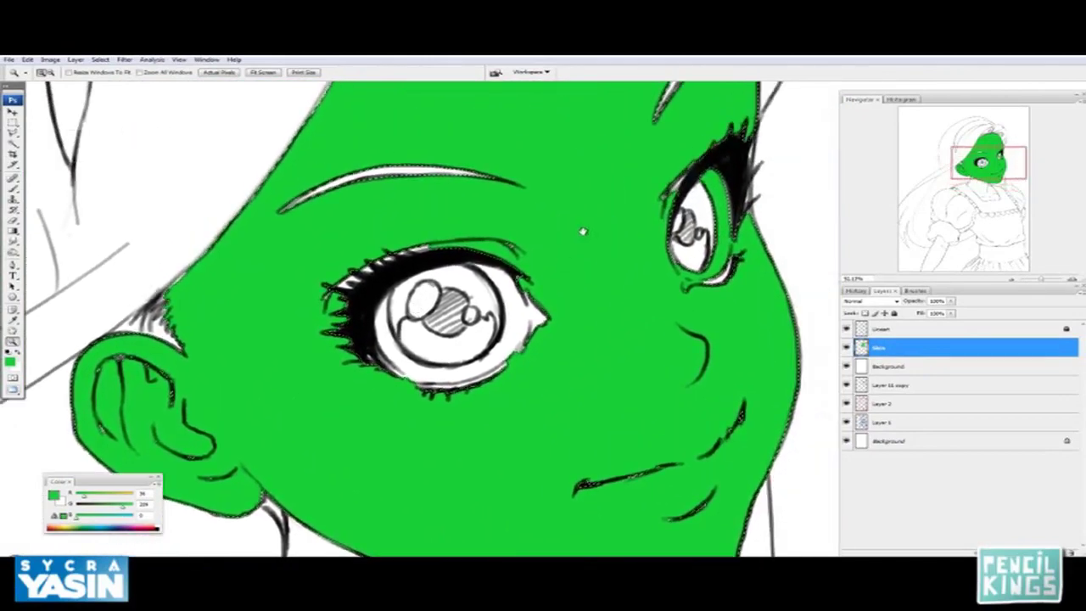
left_click_drag(589, 222, 536, 368)
left_click_drag(566, 262, 490, 340)
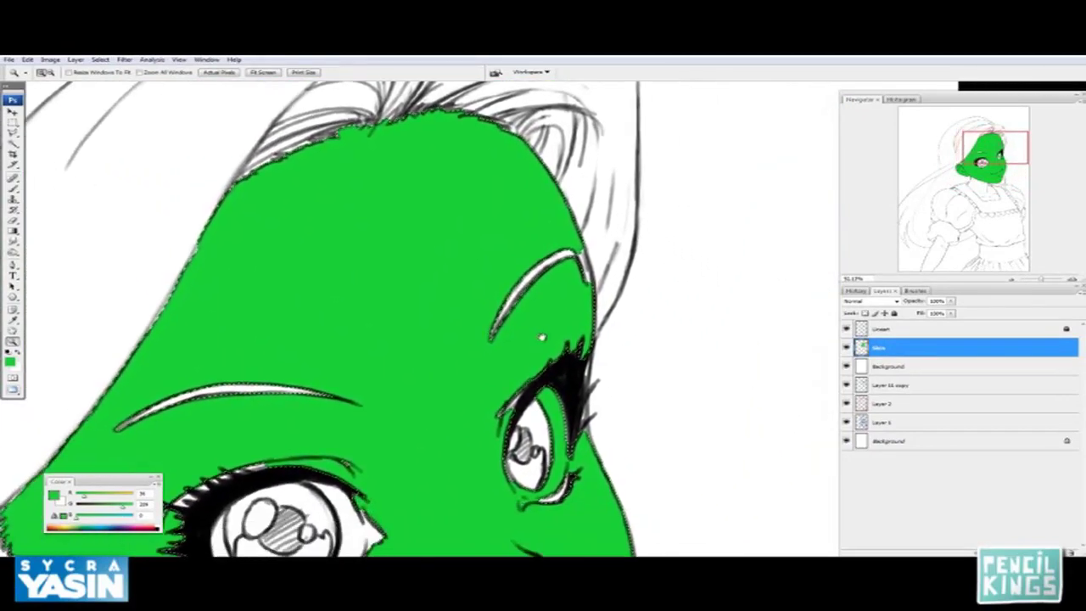
key("ctrl+d")
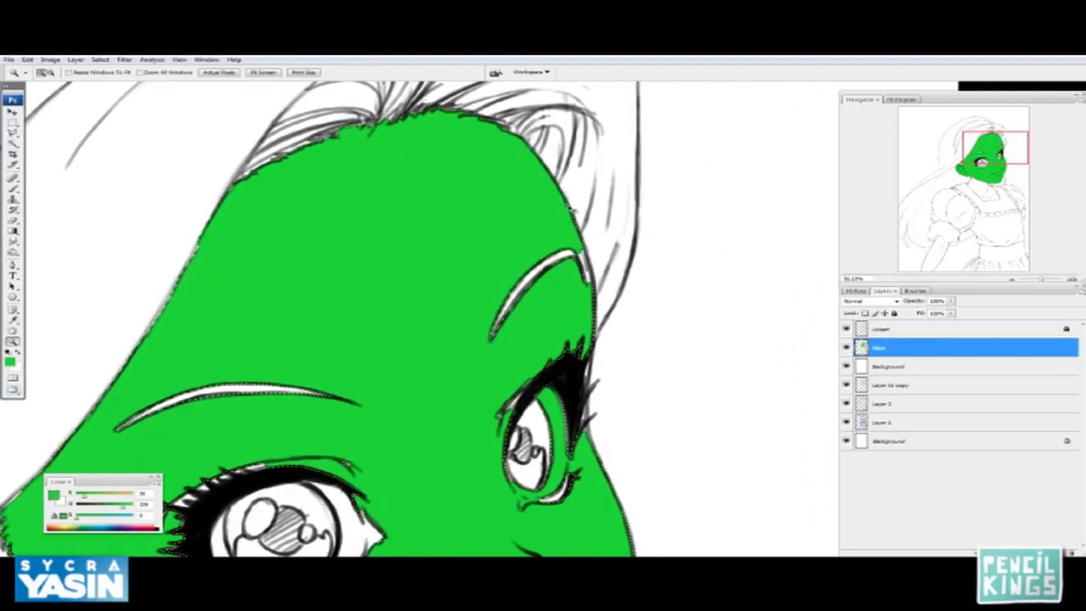
Choose the Pencil tool and paint the unfilled parts of the girl's smaller, far eye green on the Skin layer
key("b")
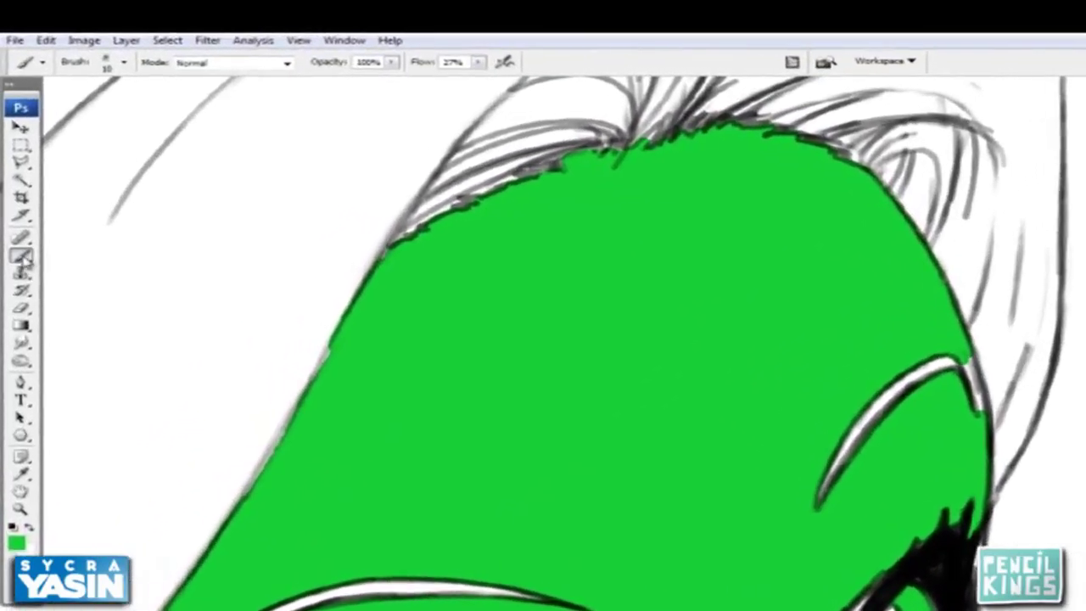
left_click(12, 188)
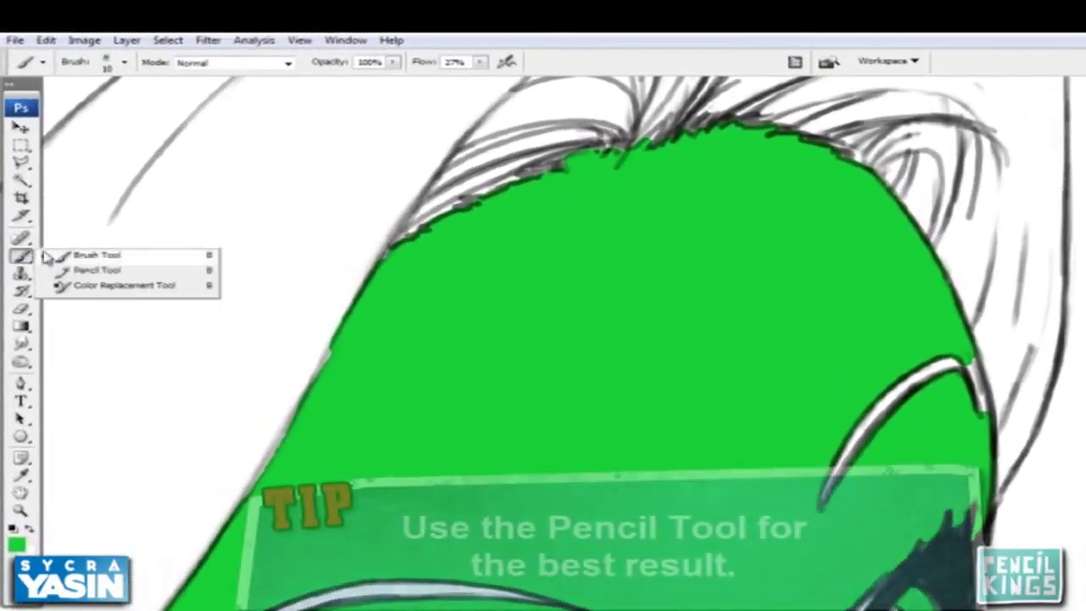
left_click(80, 270)
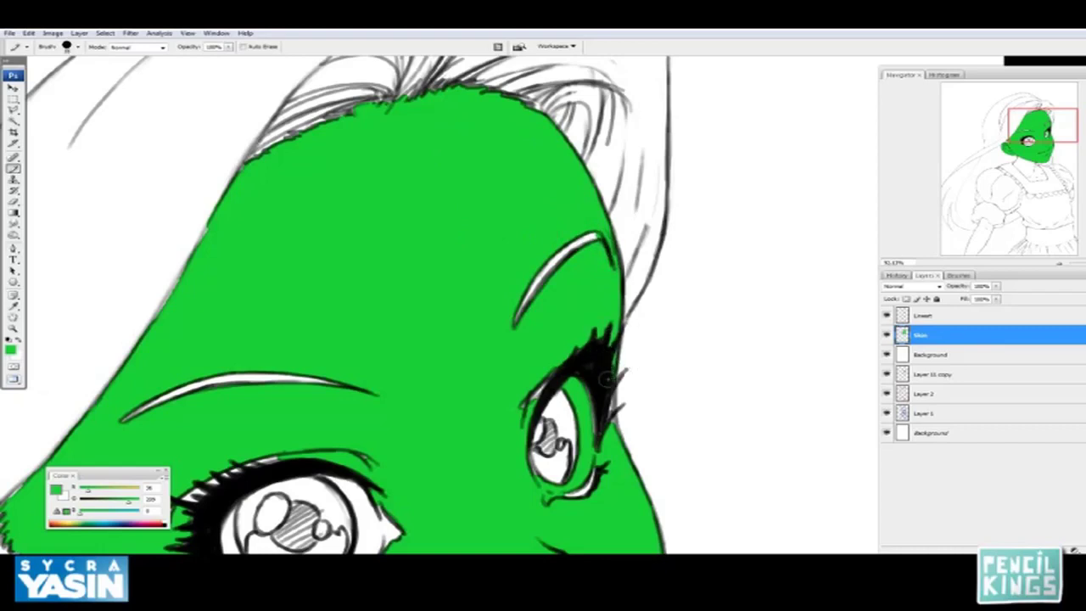
left_click_drag(606, 404, 617, 429)
left_click_drag(553, 390, 533, 396)
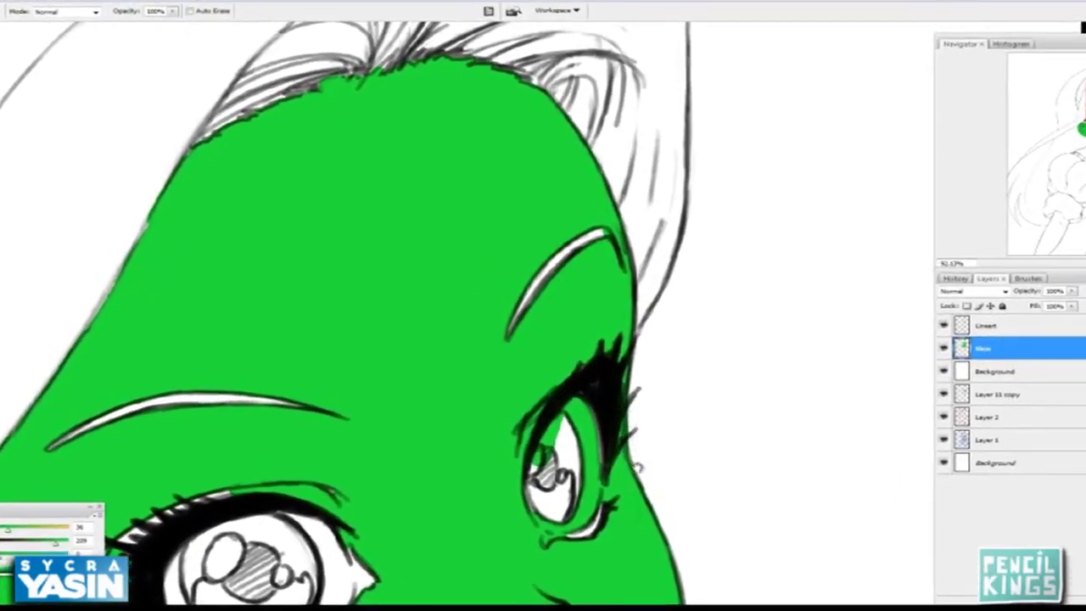
left_click_drag(626, 437, 652, 319)
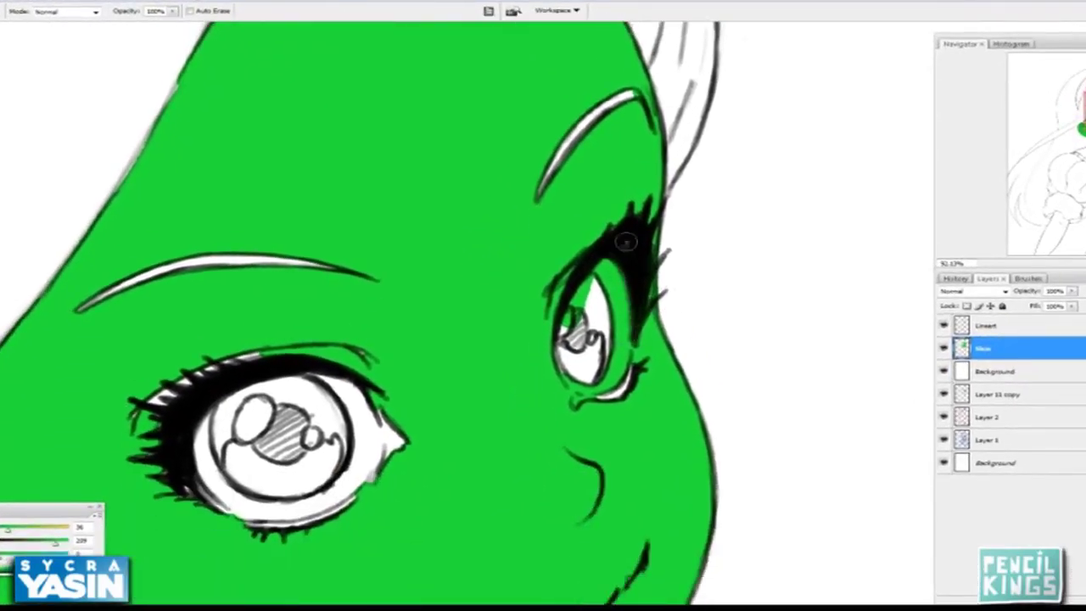
mouse_move(592, 286)
left_mouse_down()
mouse_move(587, 335)
mouse_move(567, 366)
mouse_move(557, 357)
left_mouse_up()
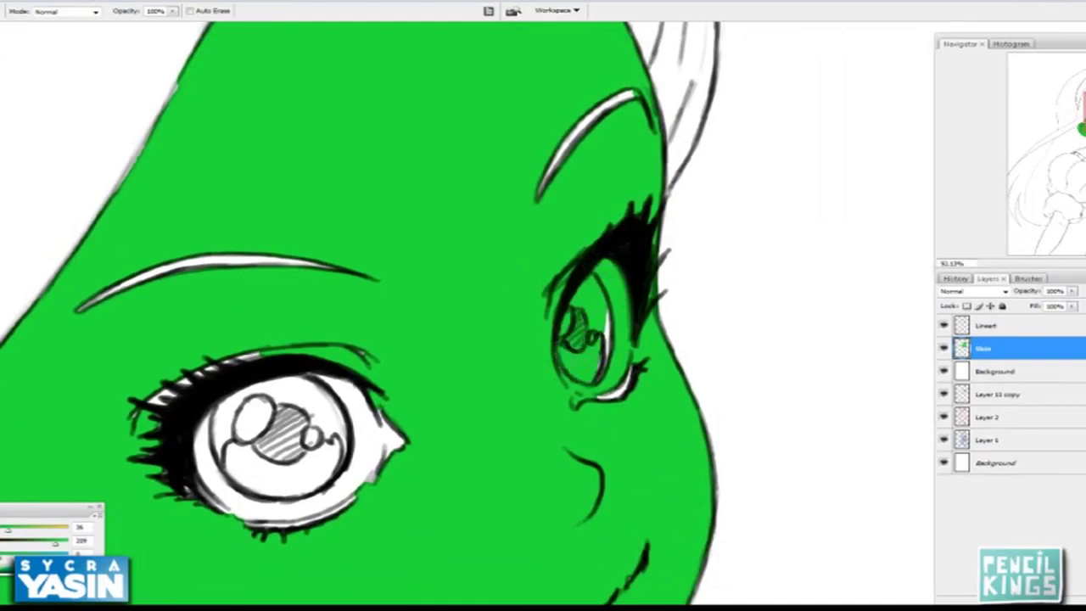
left_click_drag(607, 312, 626, 392)
Paint the white areas of the larger, near eye and its lashes green with the Pencil tool
left_click_drag(405, 414, 514, 307)
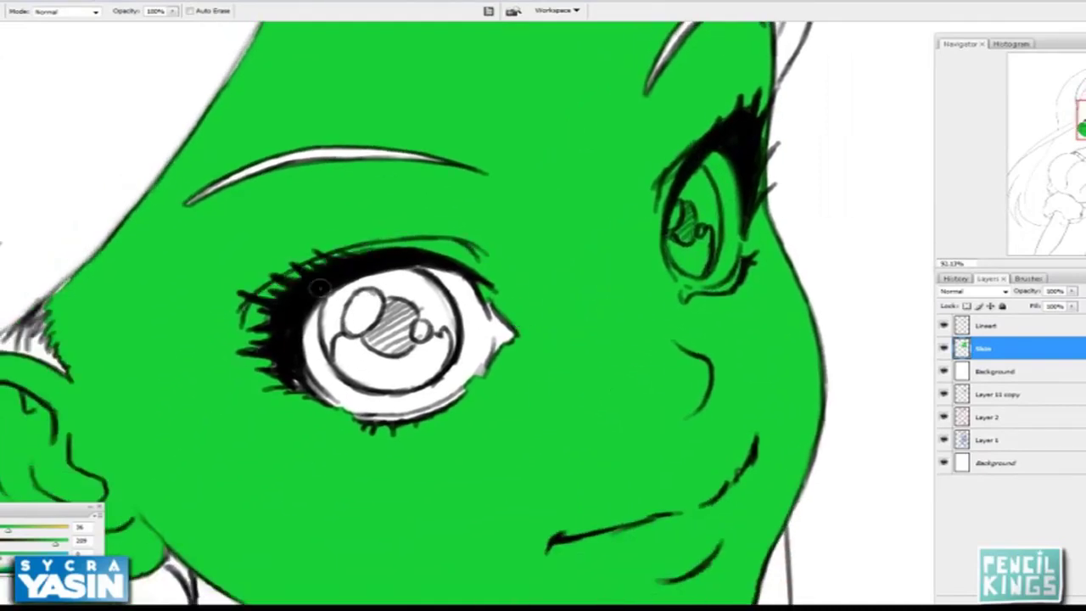
left_click_drag(326, 288, 382, 276)
mouse_move(345, 339)
left_mouse_down()
mouse_move(424, 287)
mouse_move(361, 403)
mouse_move(378, 423)
mouse_move(407, 424)
mouse_move(458, 374)
mouse_move(443, 428)
mouse_move(505, 335)
left_mouse_up()
Touch up the green fill with the Pencil tool where the earlobe meets the jaw and along the hairline from ear to forehead
mouse_move(485, 410)
left_mouse_down()
mouse_move(582, 281)
mouse_move(658, 212)
left_mouse_up()
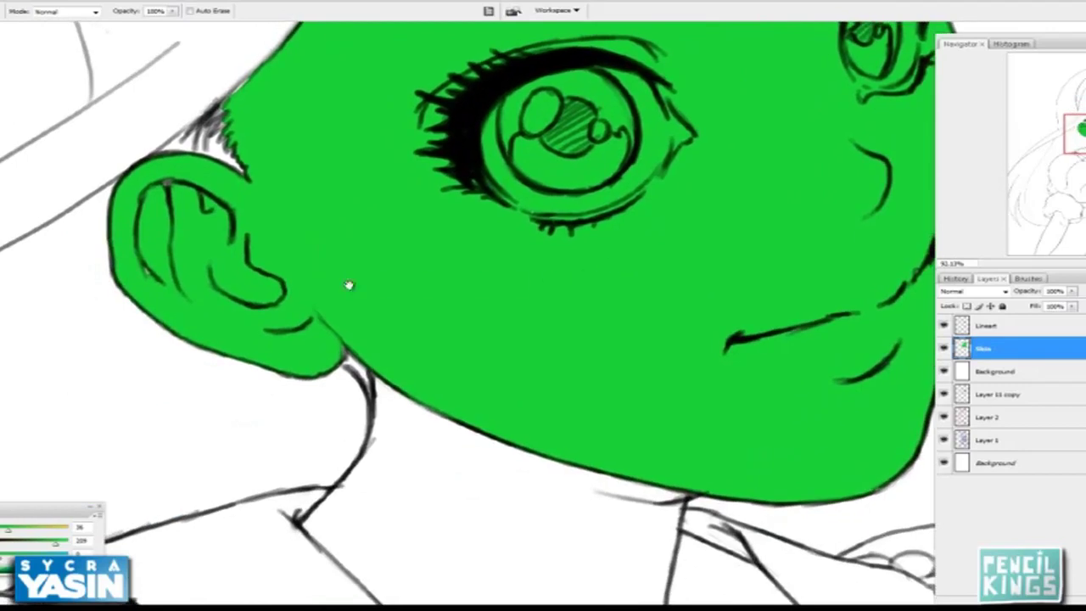
left_click_drag(348, 285, 363, 294)
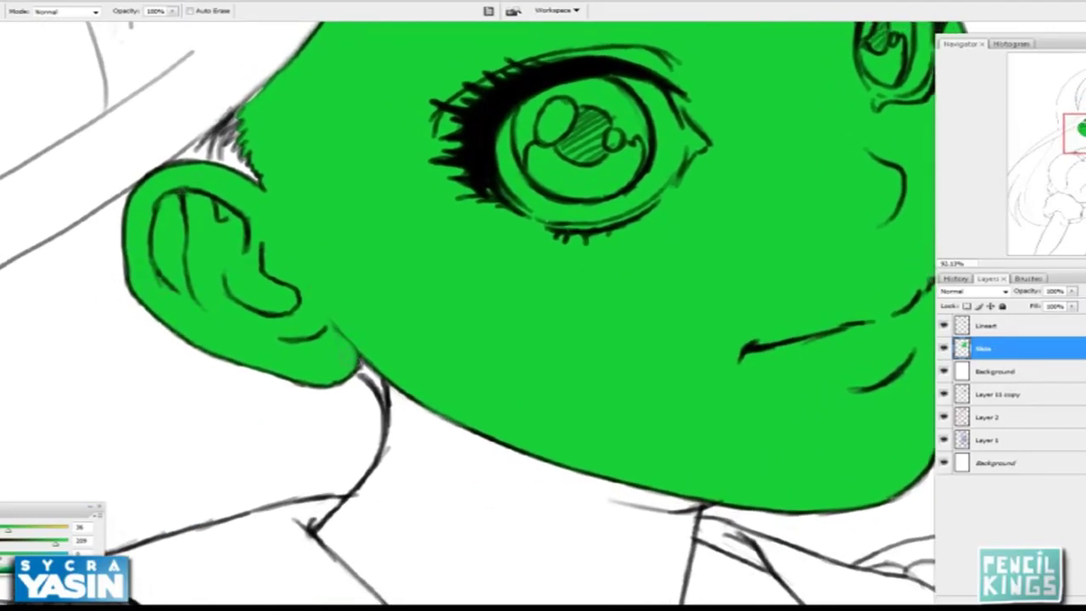
left_click_drag(357, 353, 360, 363)
left_click_drag(567, 222, 488, 405)
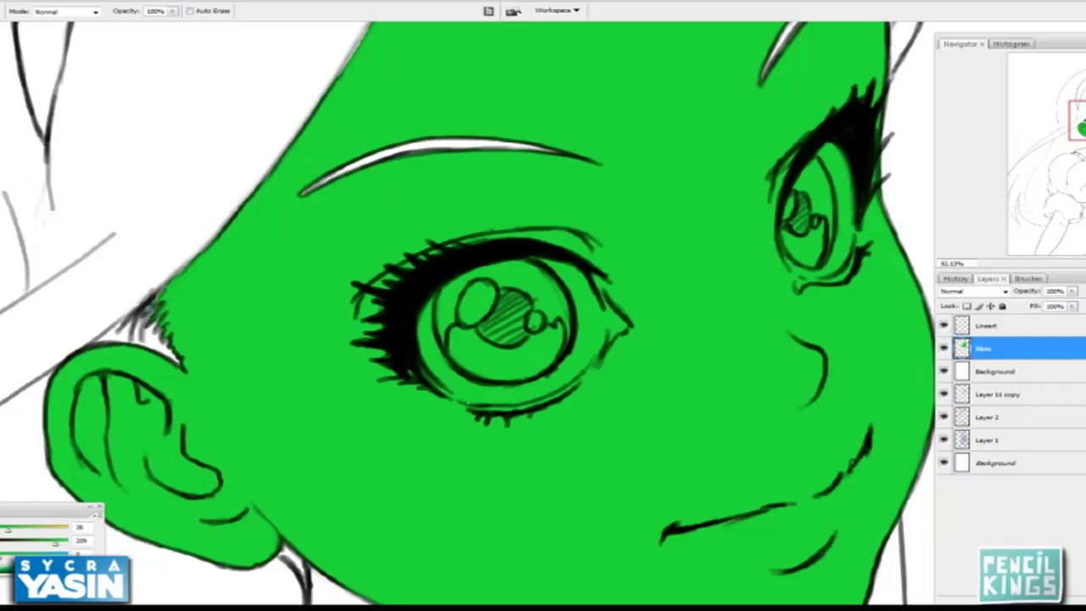
left_click_drag(148, 310, 163, 291)
left_click_drag(617, 220, 483, 289)
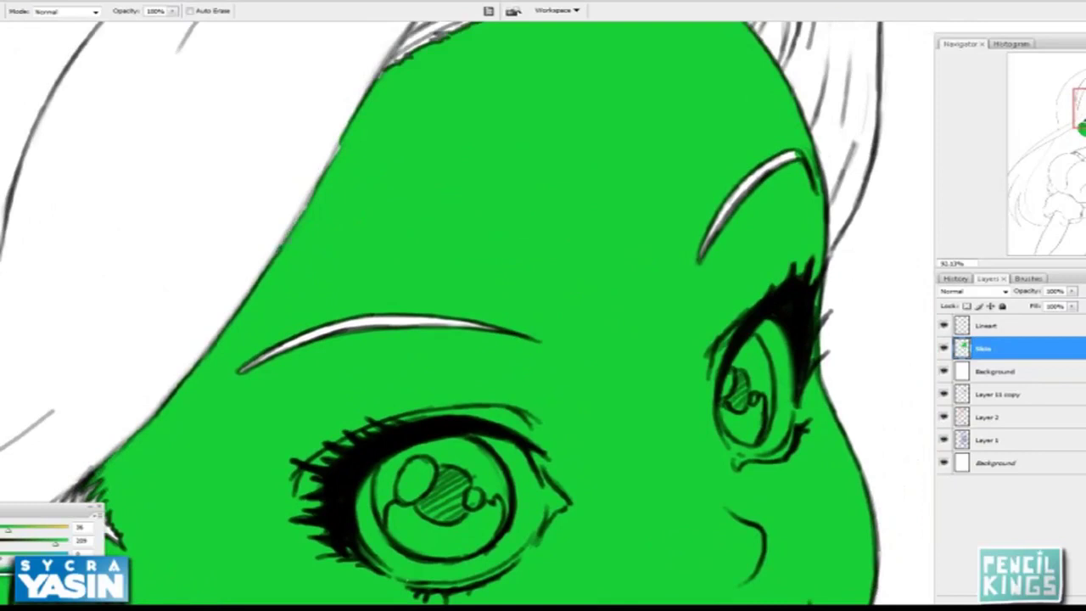
left_click_drag(509, 123, 354, 200)
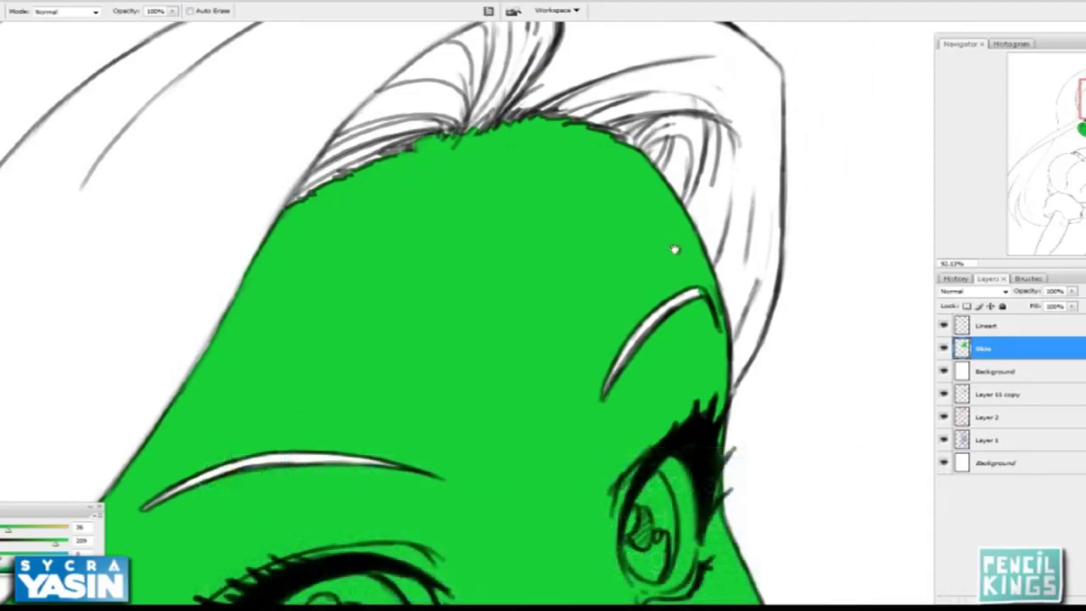
Select the inside of the girl's neck on the Lineart layer with the Magic Wand
left_click_drag(675, 249, 572, 160)
left_click_drag(599, 345, 592, 175)
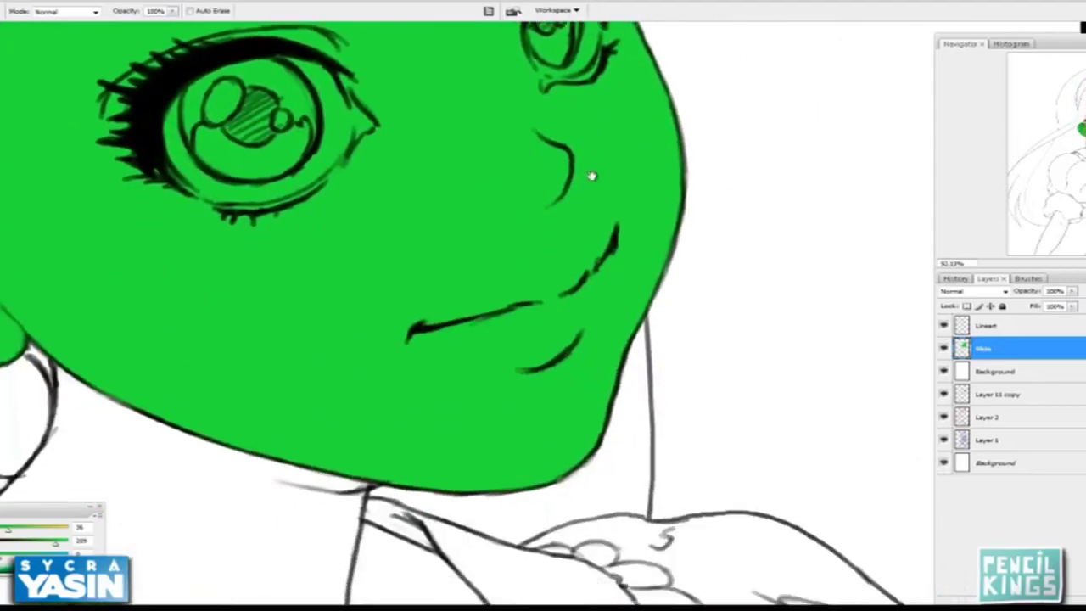
left_click_drag(595, 389, 767, 217)
left_click_drag(657, 384, 683, 381)
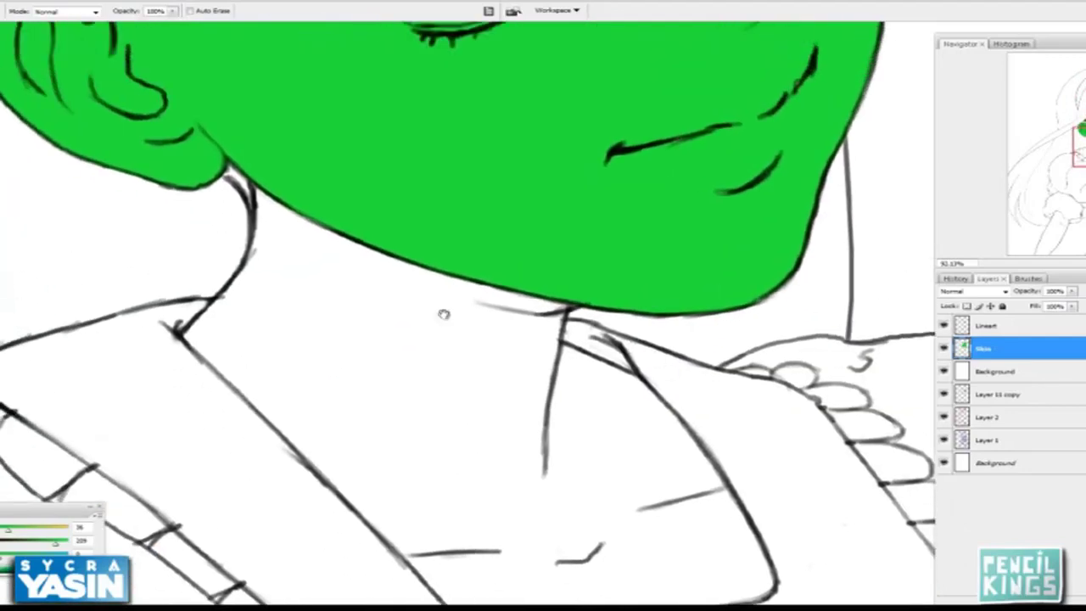
key("ctrl+minus")
key("ctrl+minus")
key("ctrl+minus")
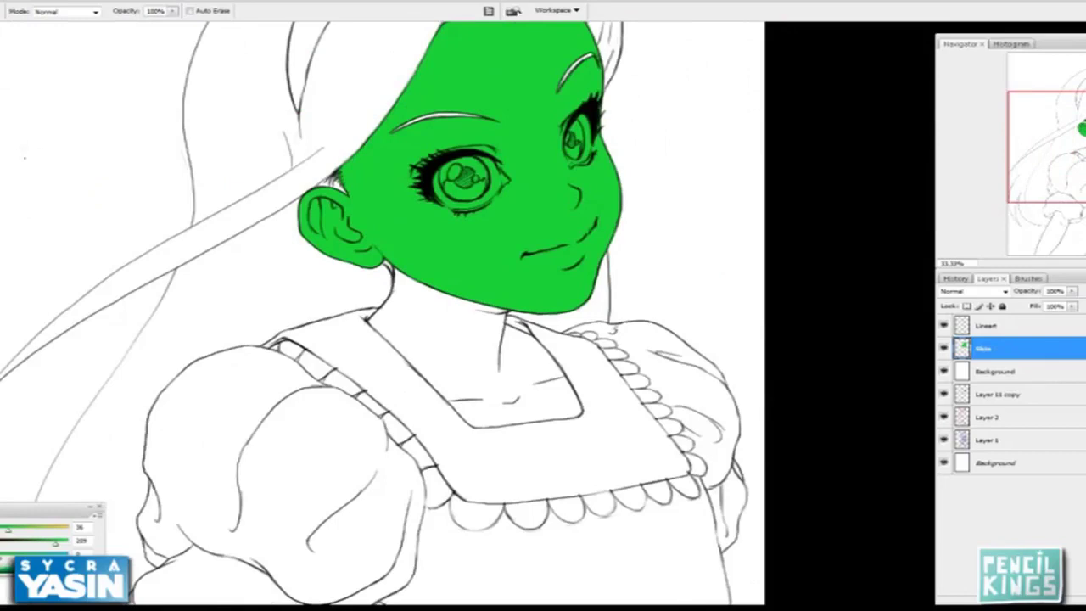
key("w")
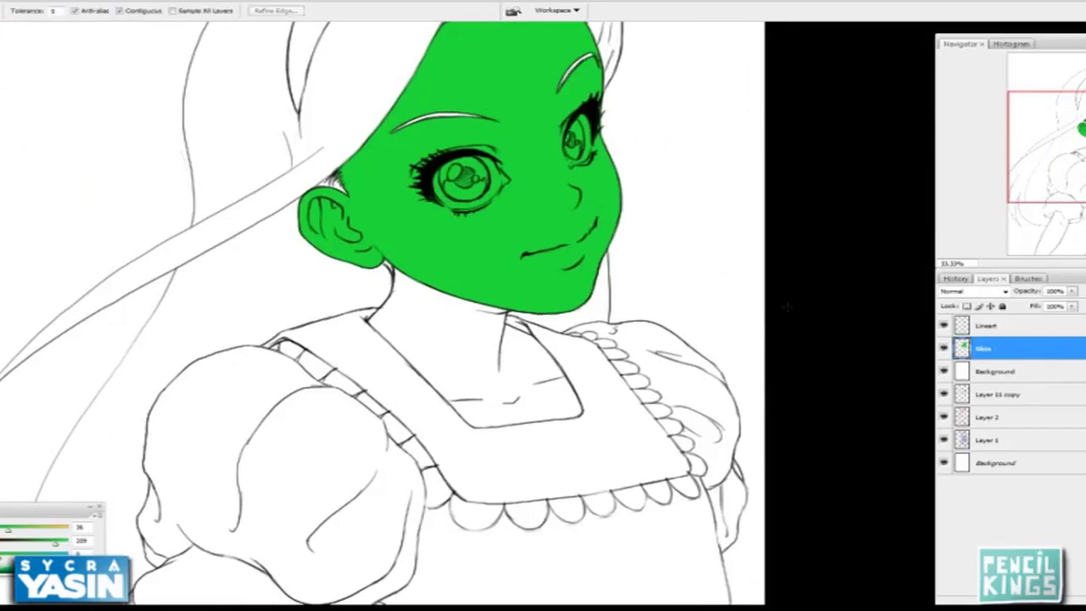
left_click(987, 330)
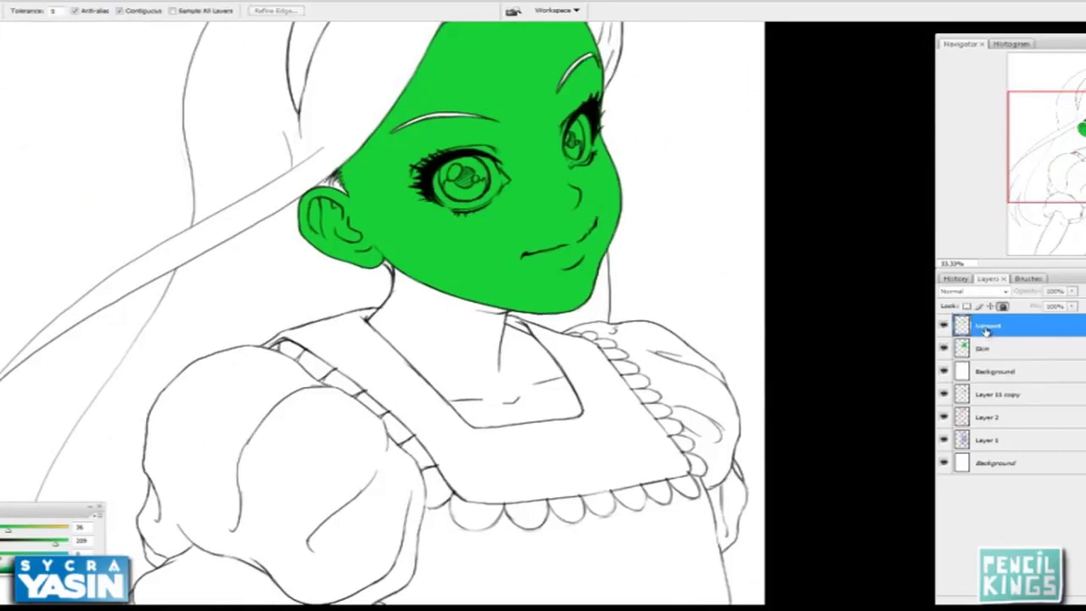
left_click(458, 338)
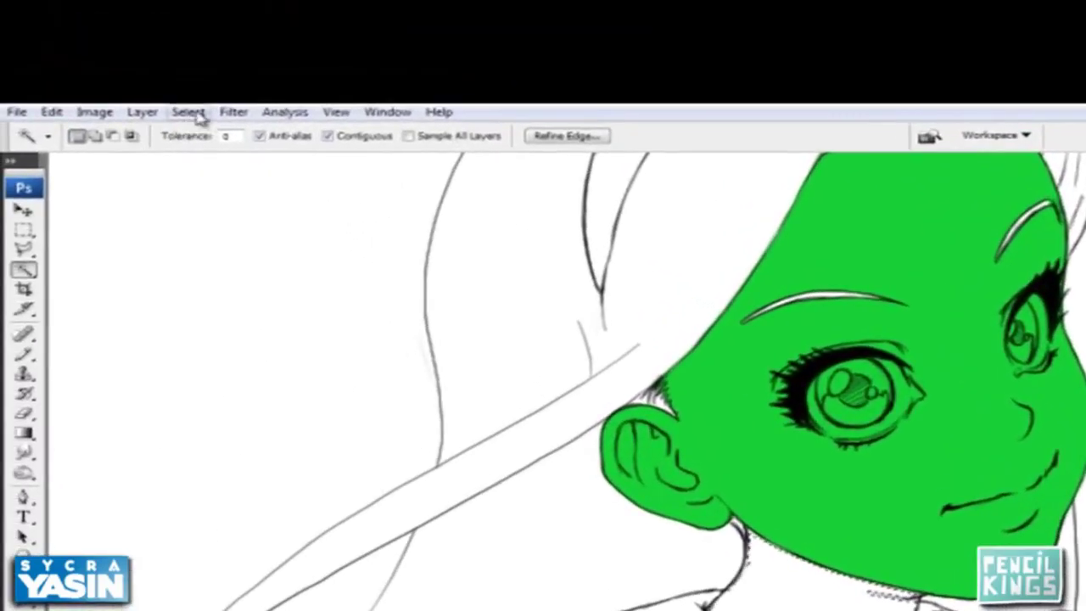
Expand the neck selection by 6 pixels and make the Skin layer active
left_click(189, 111)
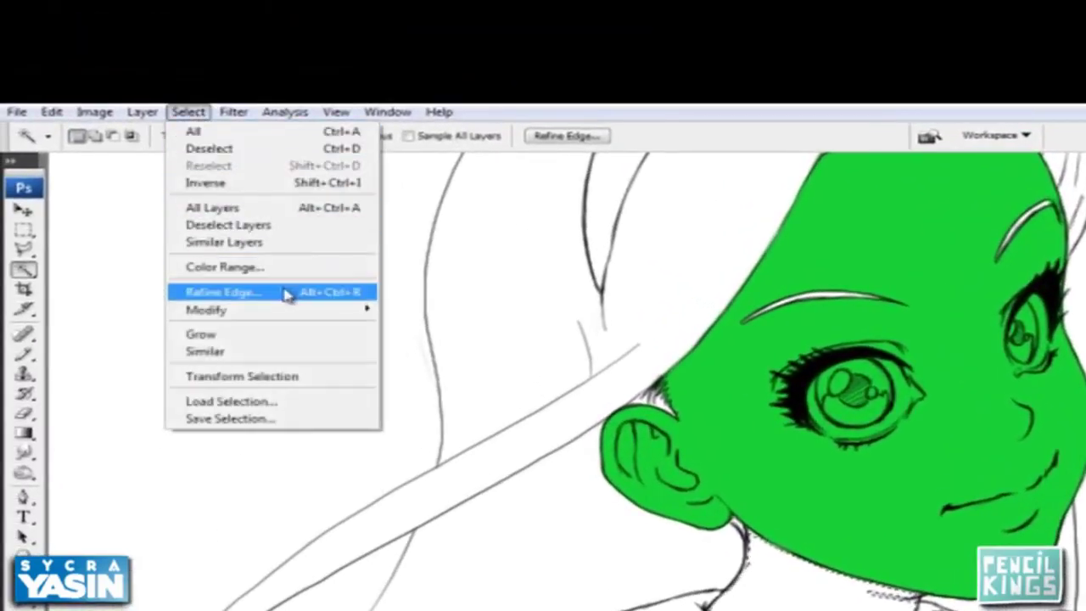
mouse_move(293, 312)
left_click(465, 343)
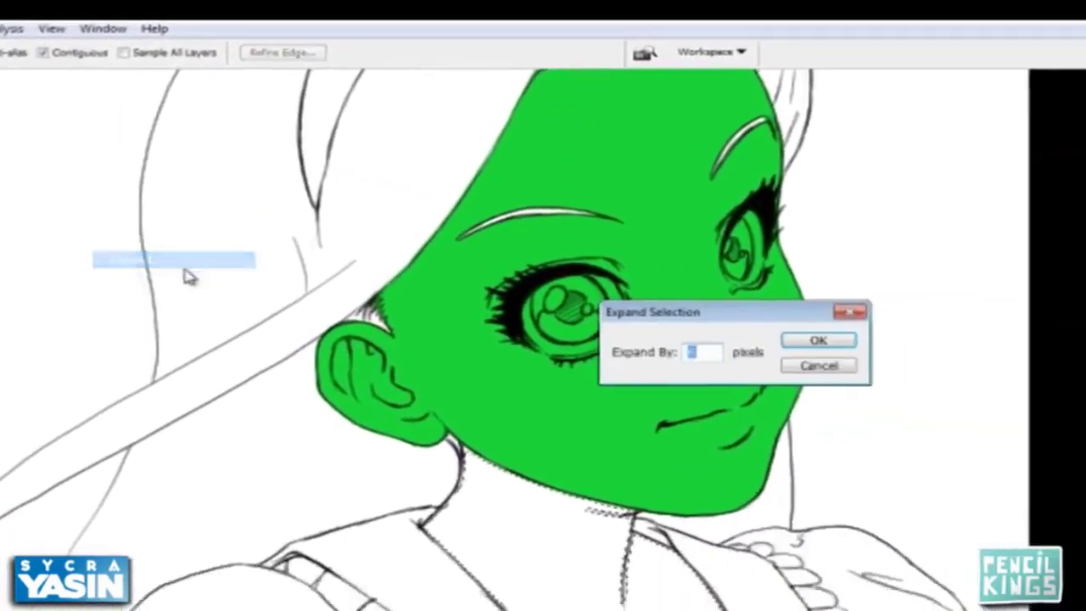
left_click(818, 340)
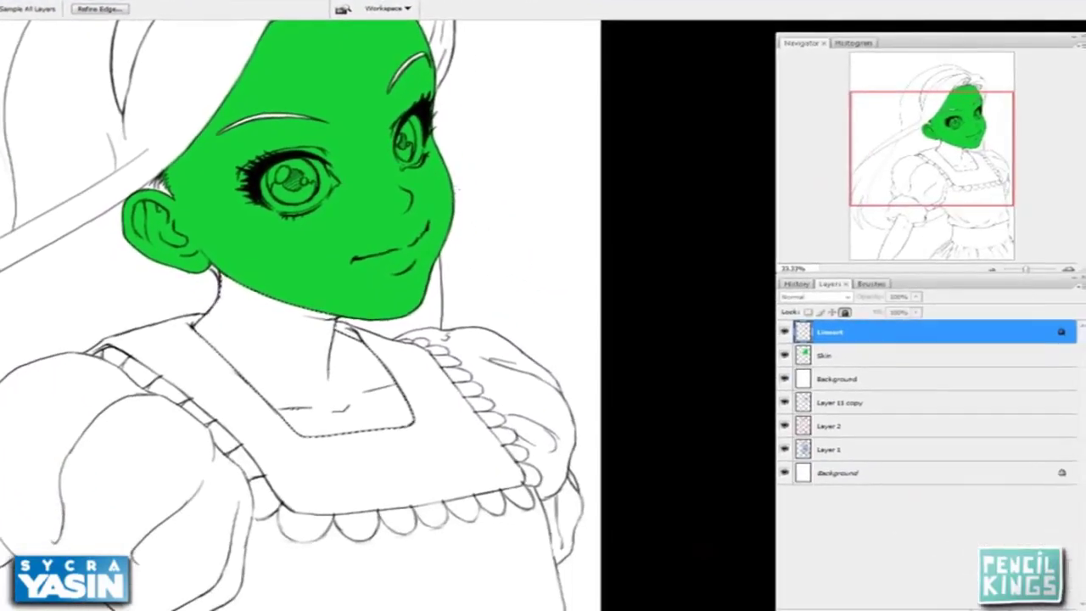
left_click(897, 365)
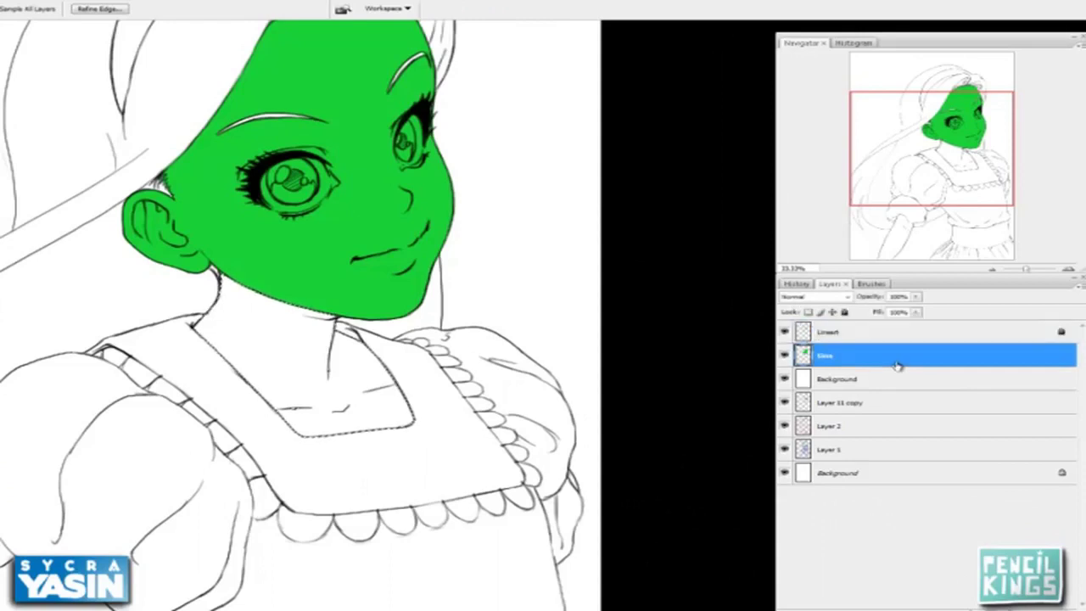
Fill the selected neck area with the green foreground colour on the Skin layer and clear the selection
key("alt+BackSpace")
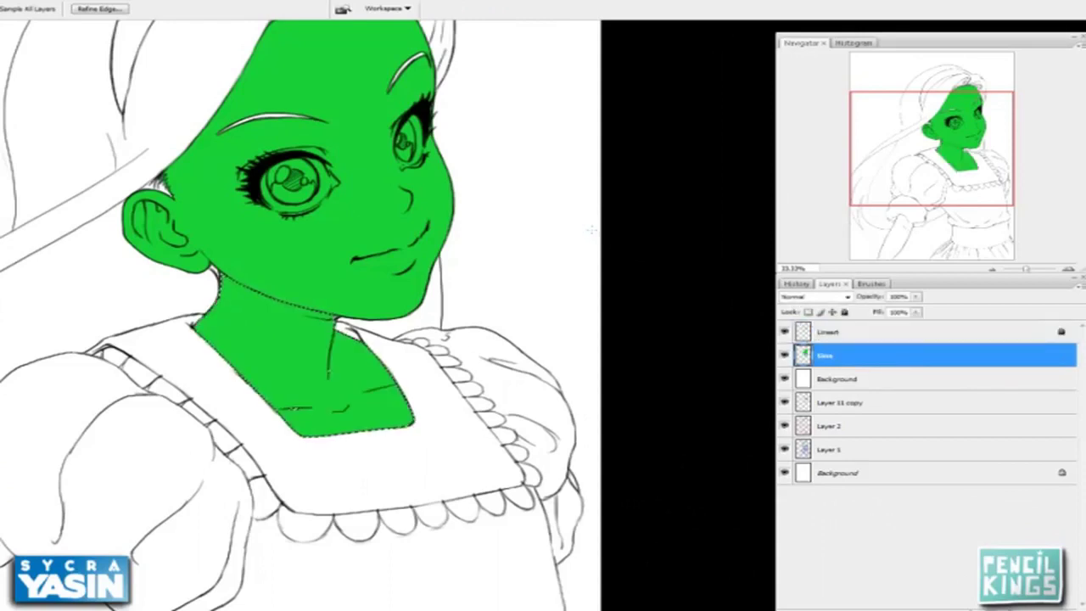
key("ctrl+d")
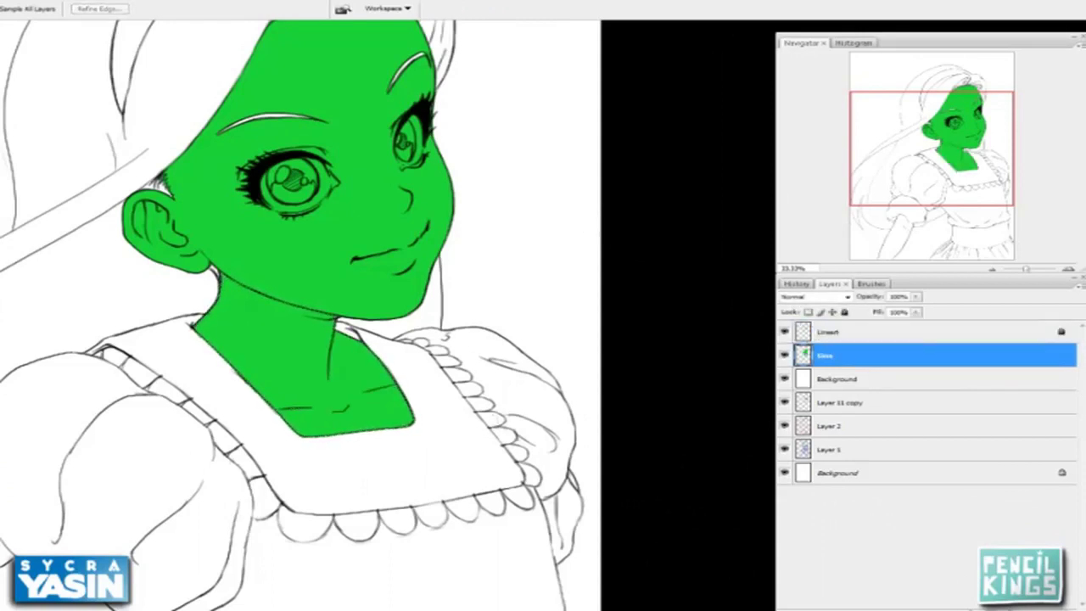
Examine the green fill up close for gaps along the neck, jaw, ear, eyes, brows and mouth
key("b")
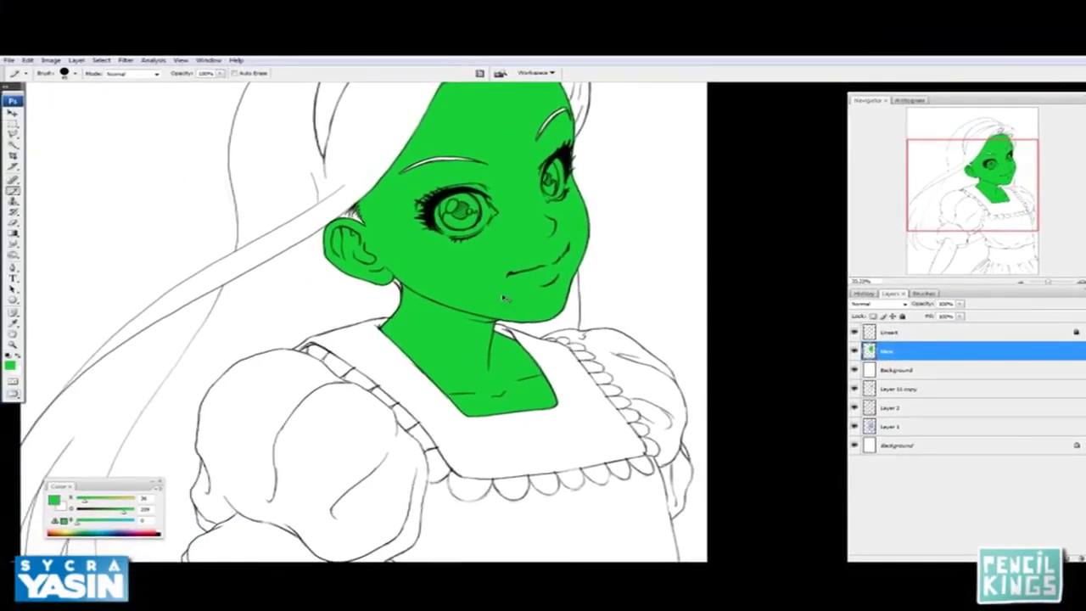
key("ctrl+plus")
key("ctrl+plus")
key("ctrl+plus")
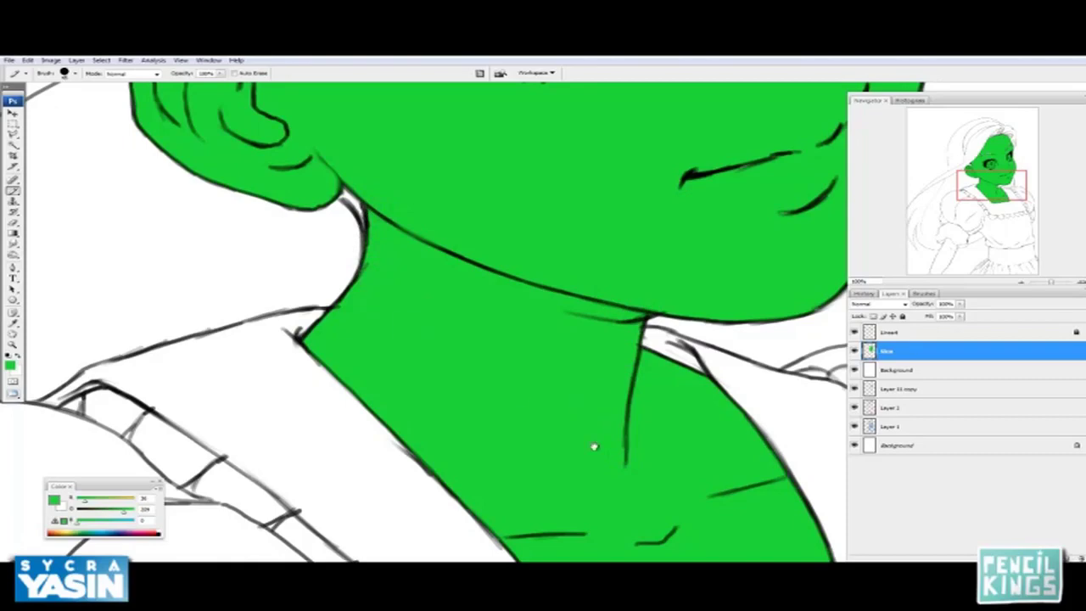
left_click_drag(594, 446, 453, 432)
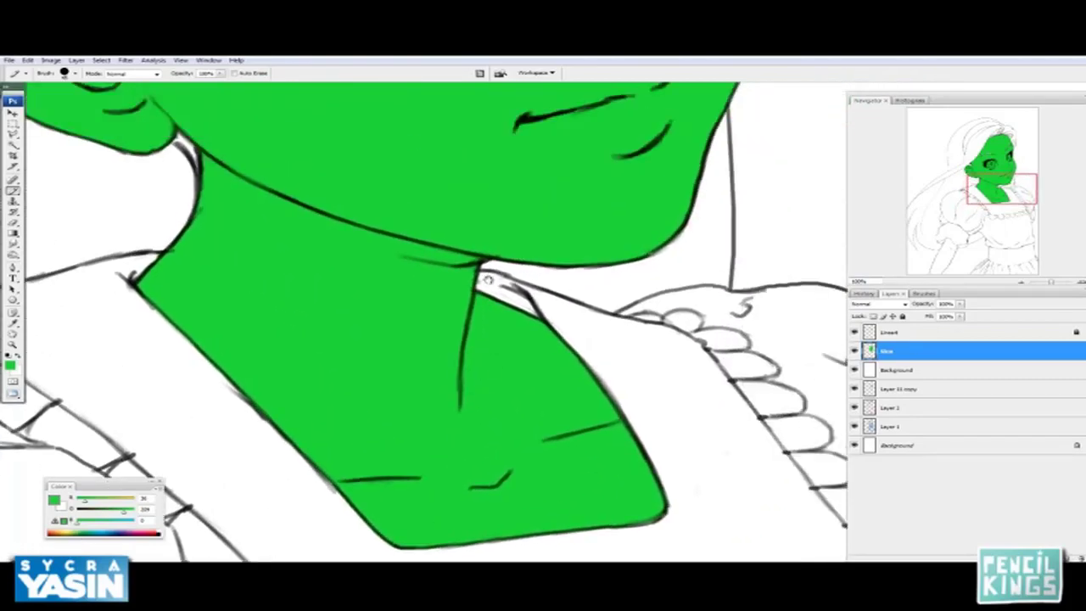
left_click_drag(431, 138, 489, 345)
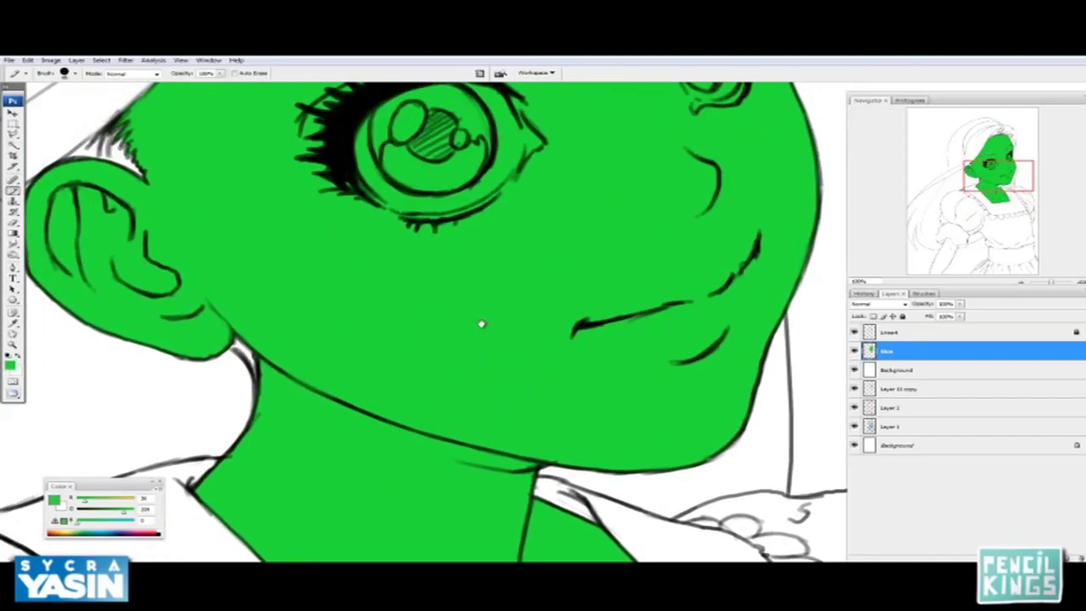
left_click_drag(400, 258, 436, 306)
left_click_drag(570, 264, 479, 419)
left_click_drag(592, 319, 543, 388)
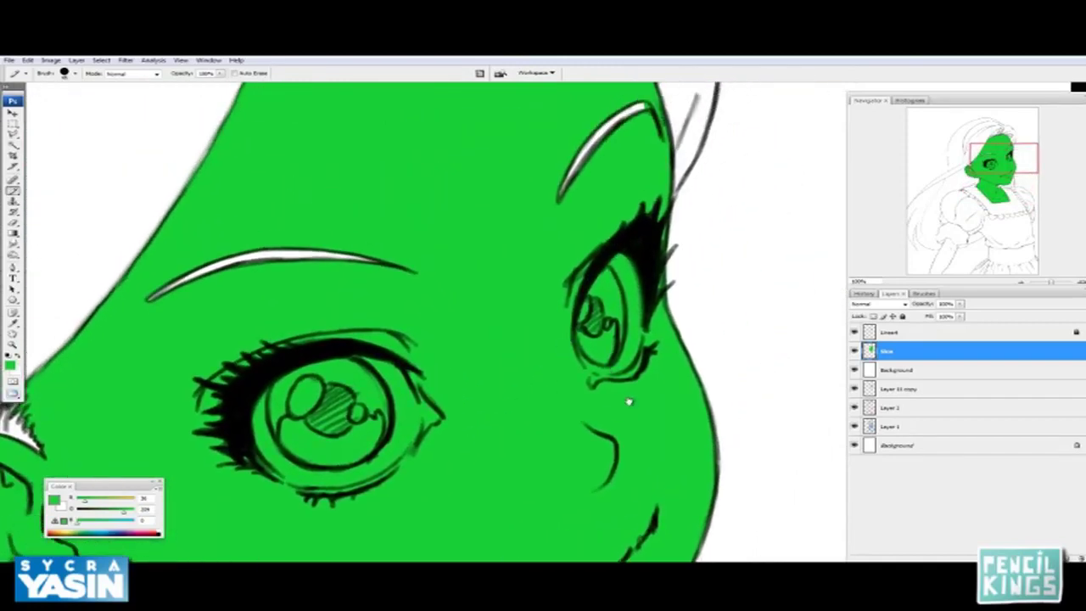
left_click_drag(630, 401, 583, 291)
left_click_drag(584, 436, 613, 377)
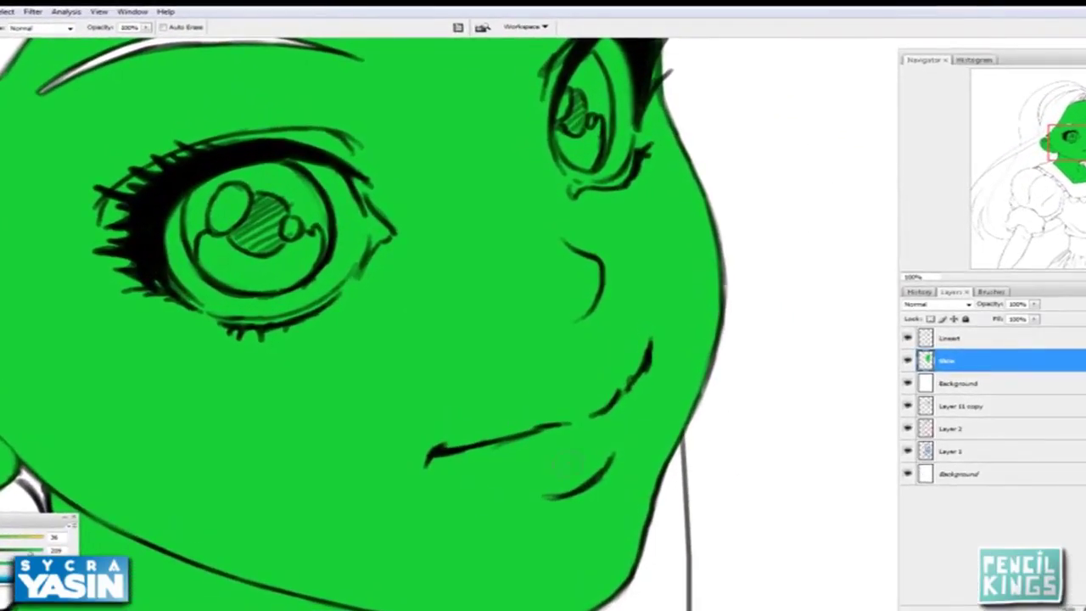
left_click_drag(463, 507, 611, 286)
left_click_drag(546, 434, 550, 365)
key("ctrl+minus")
key("ctrl+minus")
key("ctrl+minus")
key("ctrl+minus")
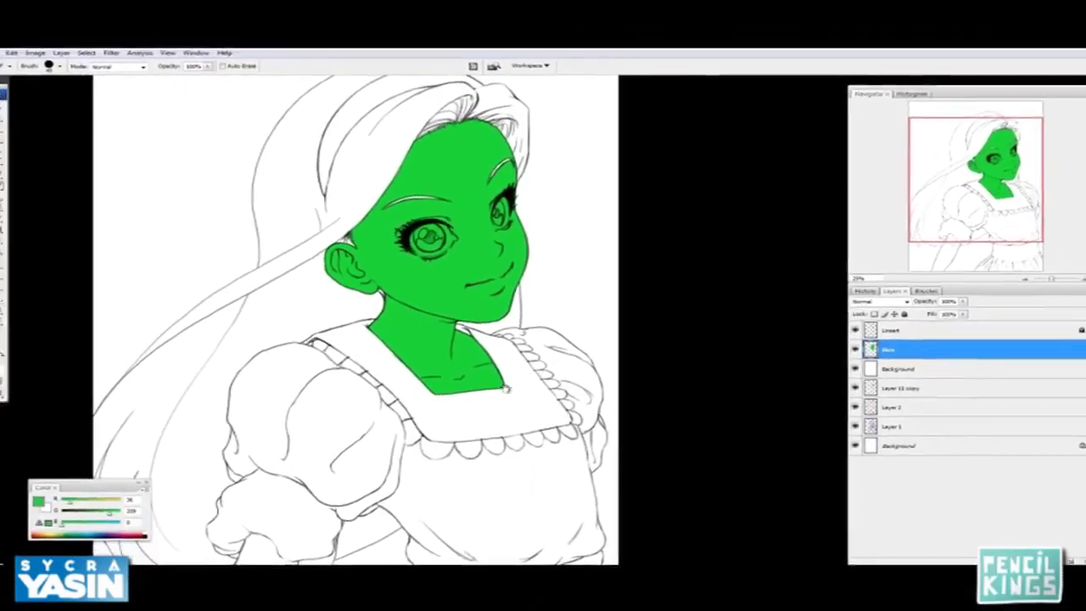
Select the inside of the girl's bare forearm on the Lineart layer with the Magic Wand
left_click_drag(469, 463, 567, 258)
left_click_drag(498, 438, 565, 448)
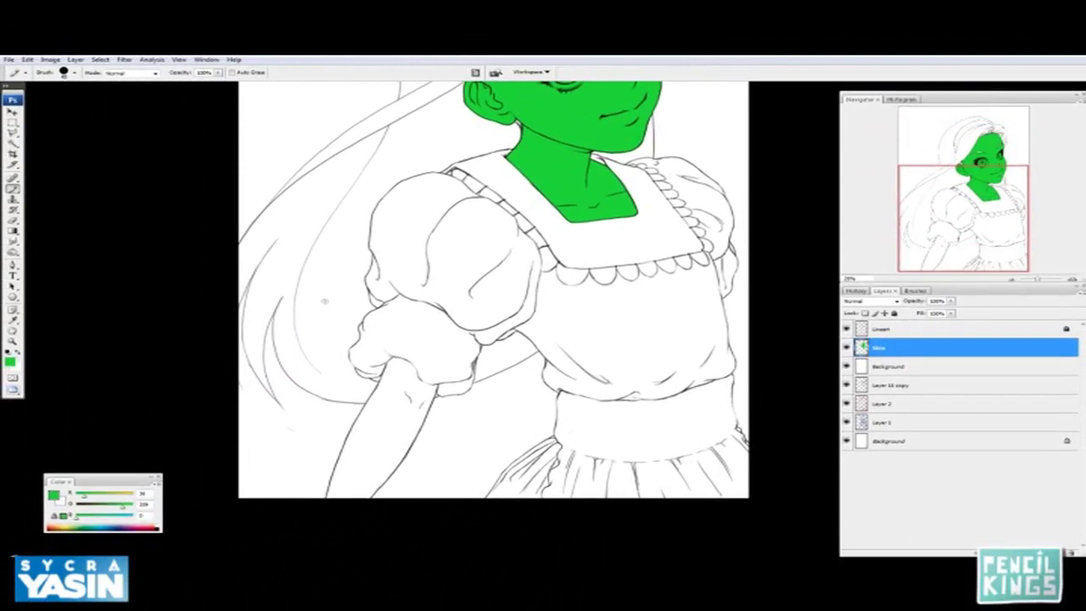
left_click(12, 144)
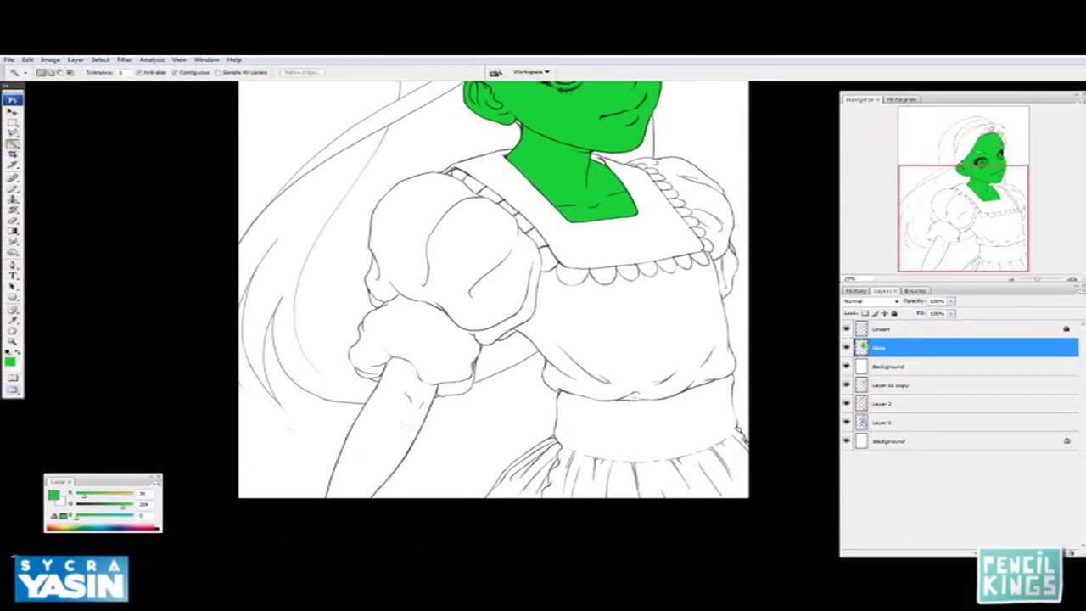
left_click(405, 419)
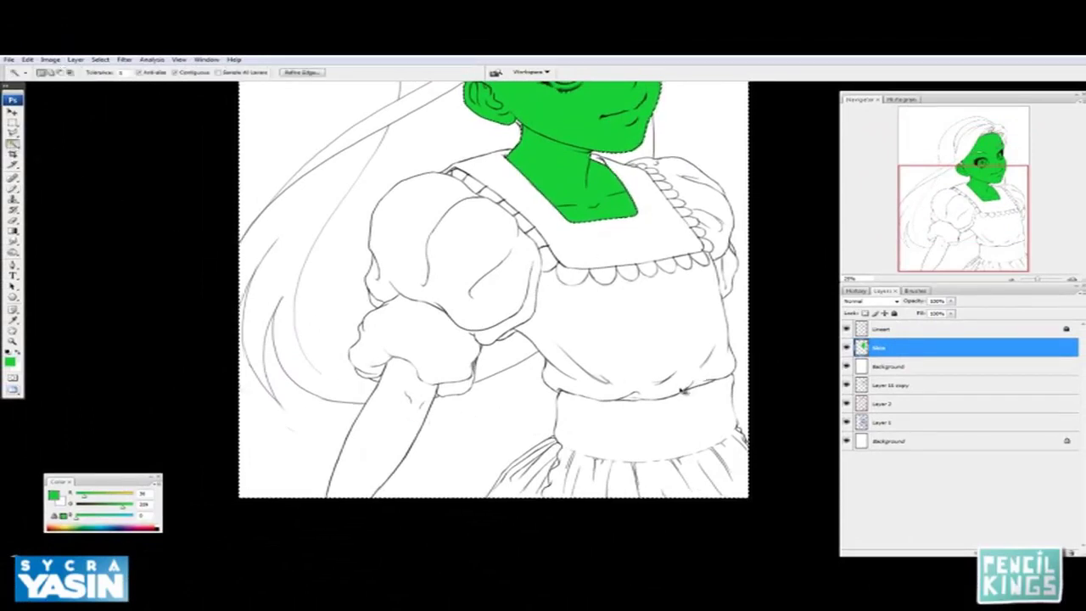
key("ctrl+d")
left_click(866, 334)
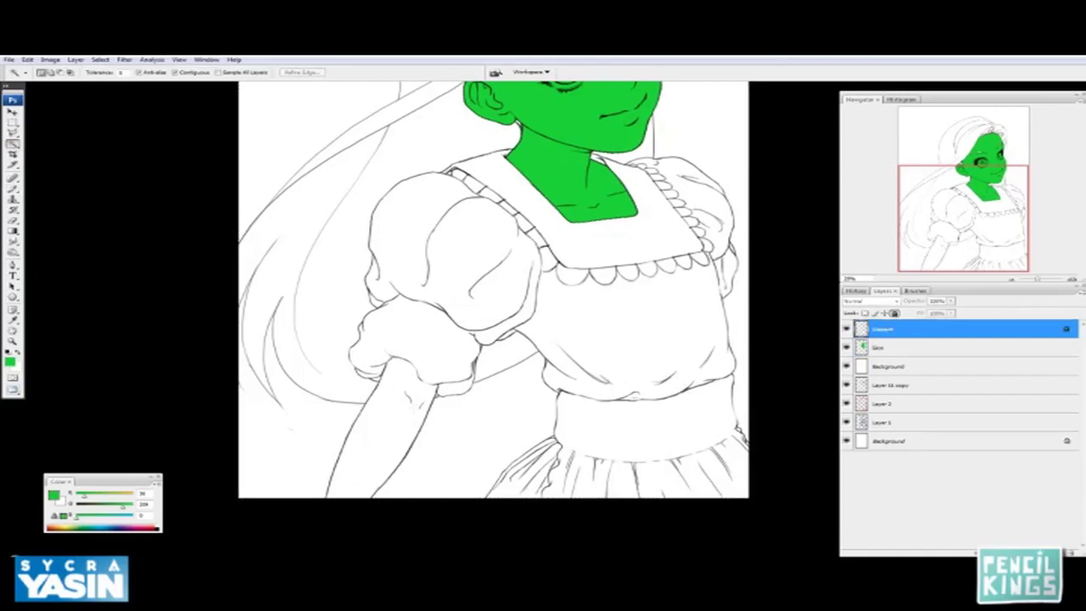
left_click(399, 423)
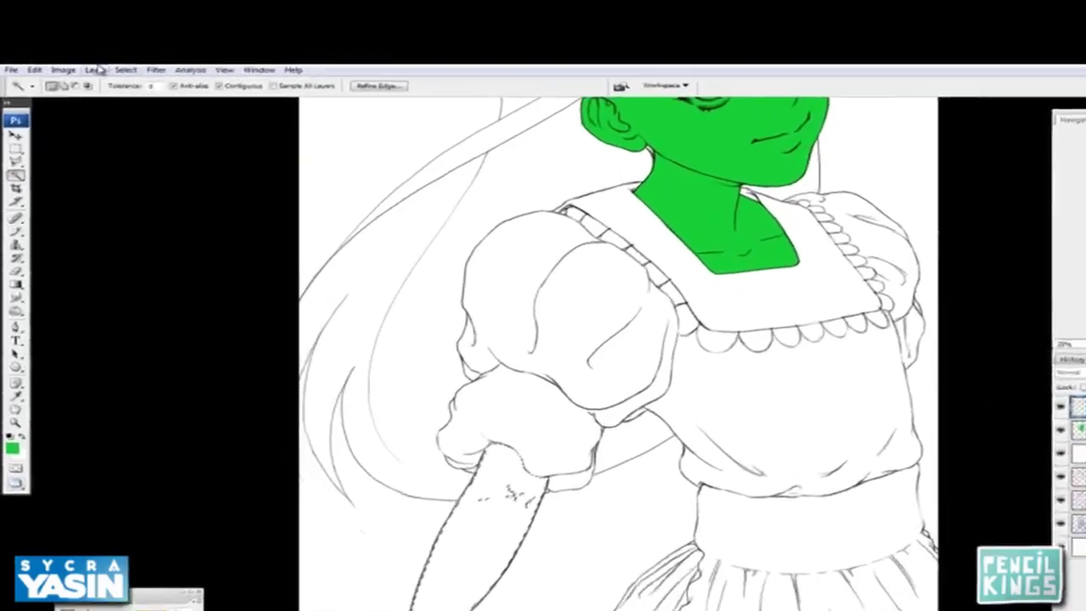
Expand the forearm selection by 6 pixels, fill it with green on the Skin layer and deselect
left_click(101, 59)
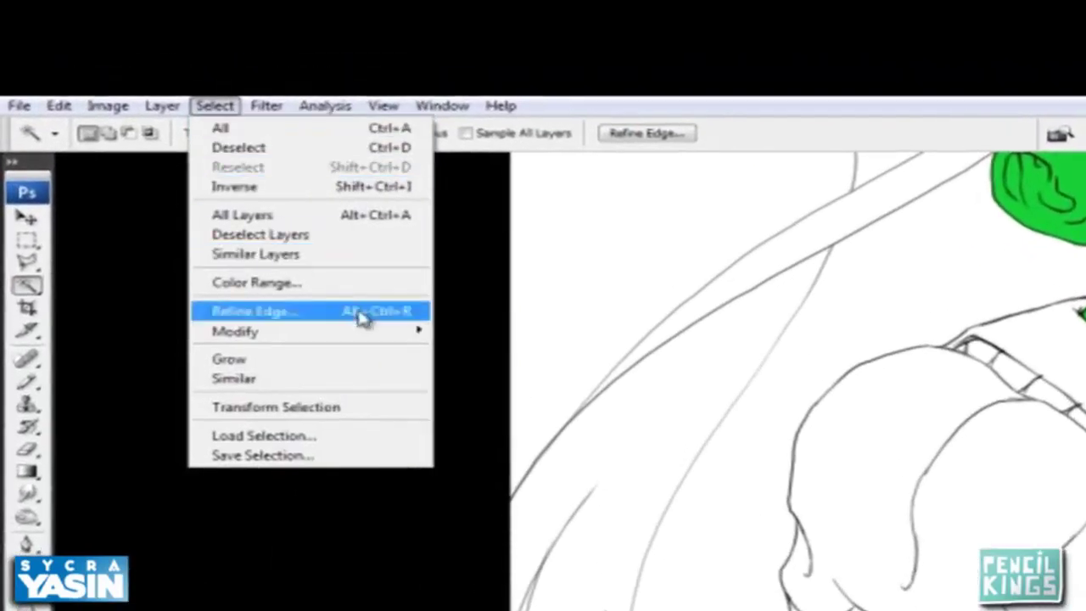
mouse_move(378, 336)
left_click(475, 369)
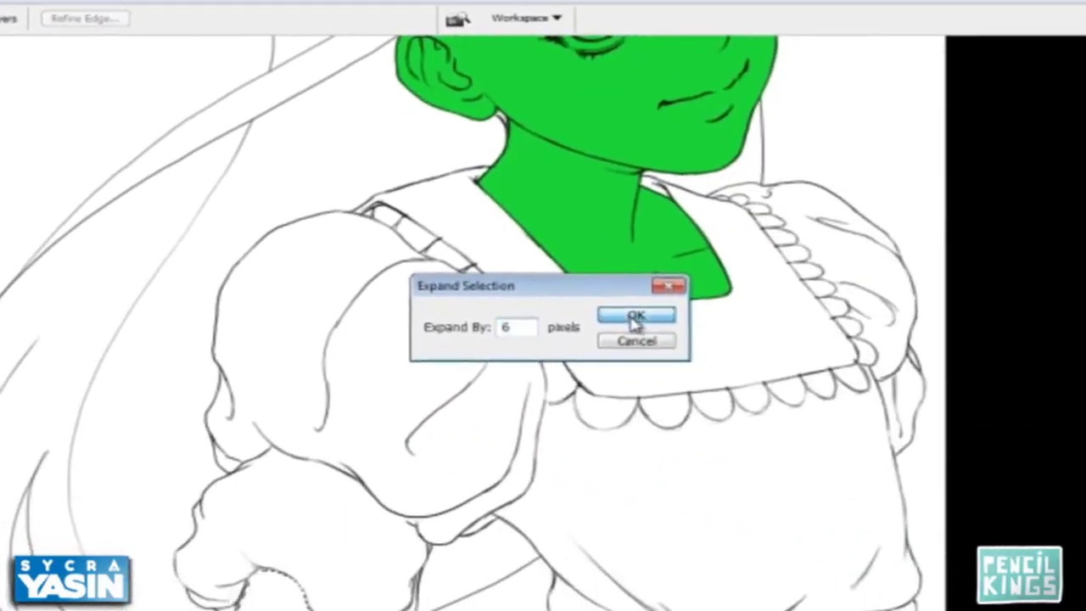
left_click(636, 317)
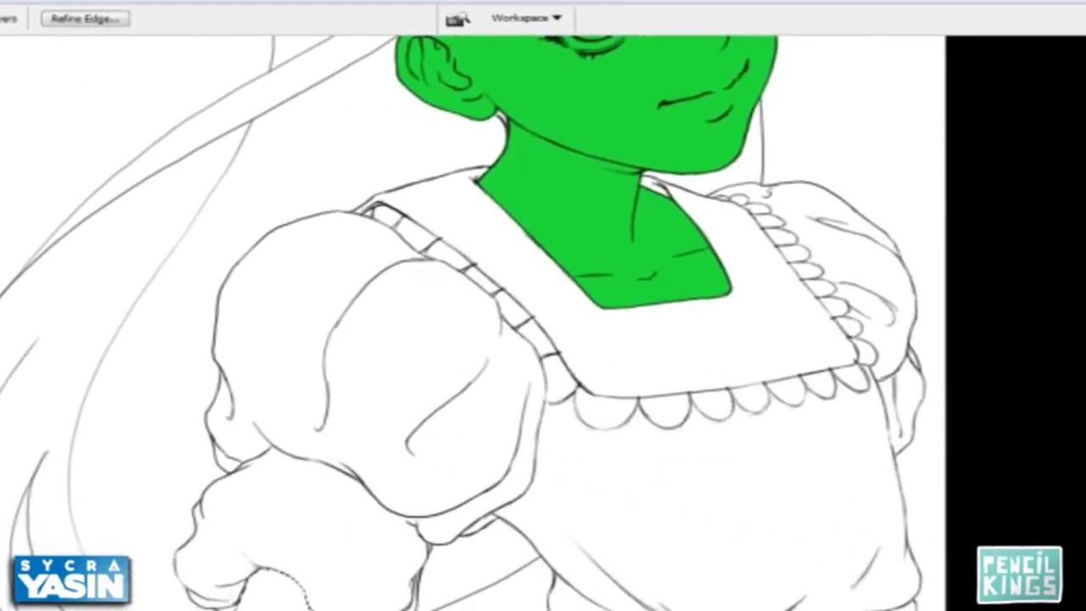
key("alt+BackSpace")
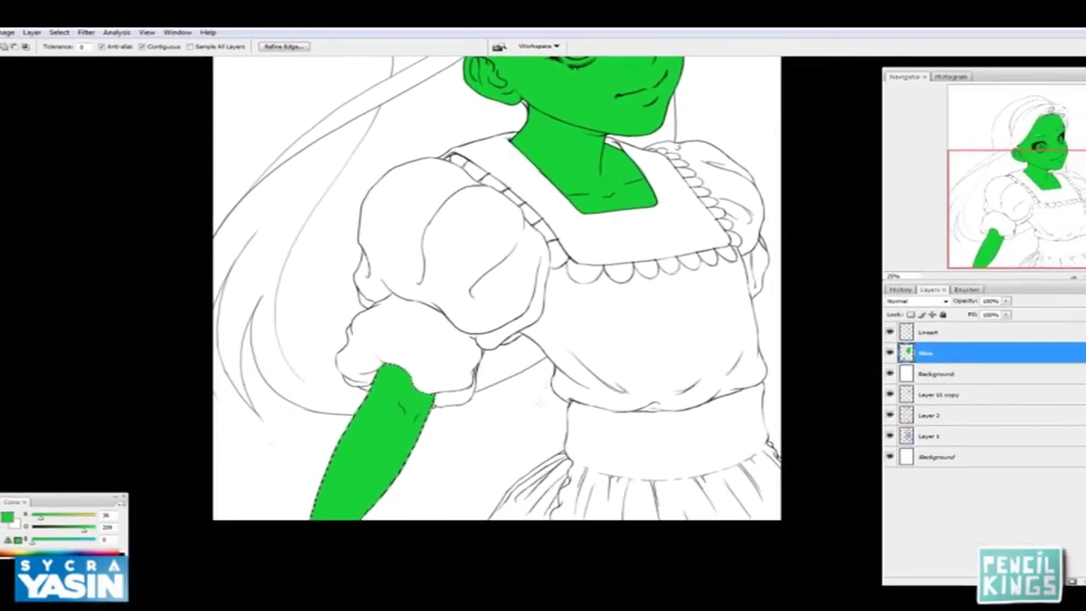
key("ctrl+d")
Examine the forearm's green fill up close from the sleeve cuff to the canvas edge, and check the whole figure
key("ctrl+plus")
key("ctrl+plus")
key("ctrl+plus")
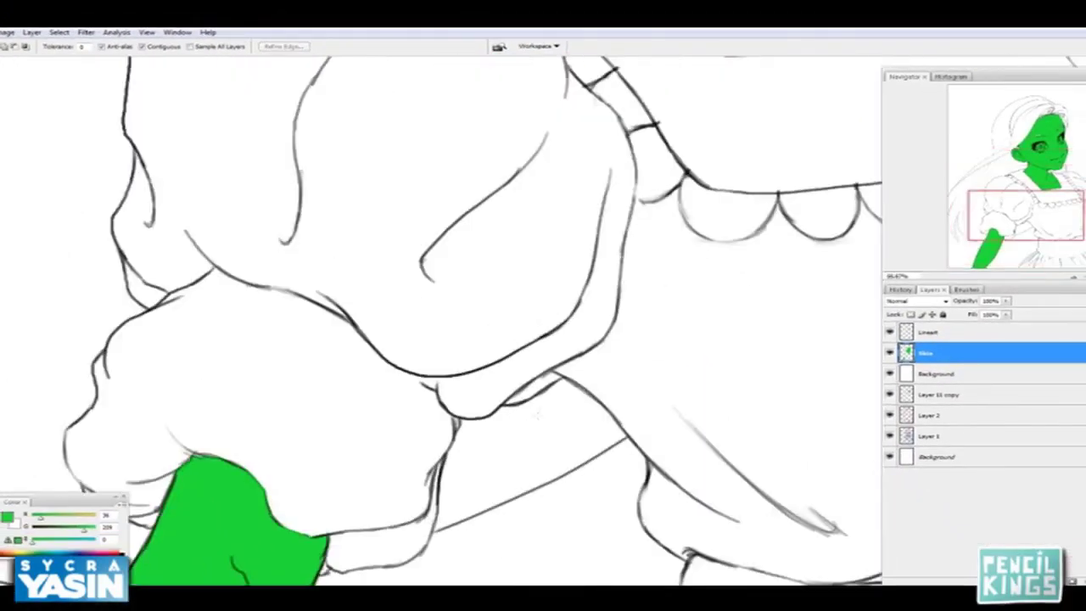
left_click_drag(293, 471, 484, 310)
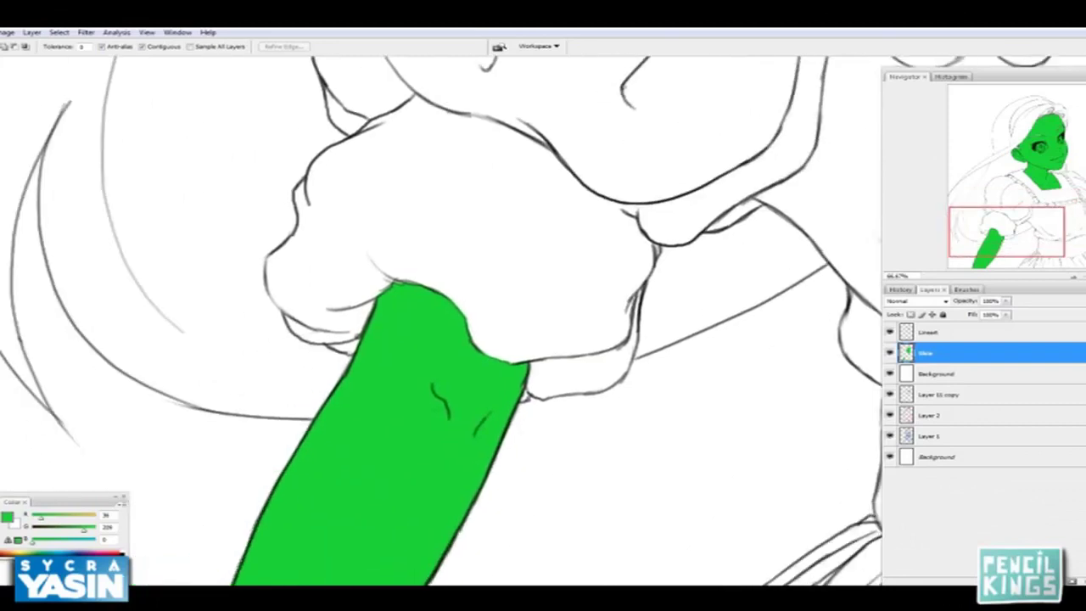
key("b")
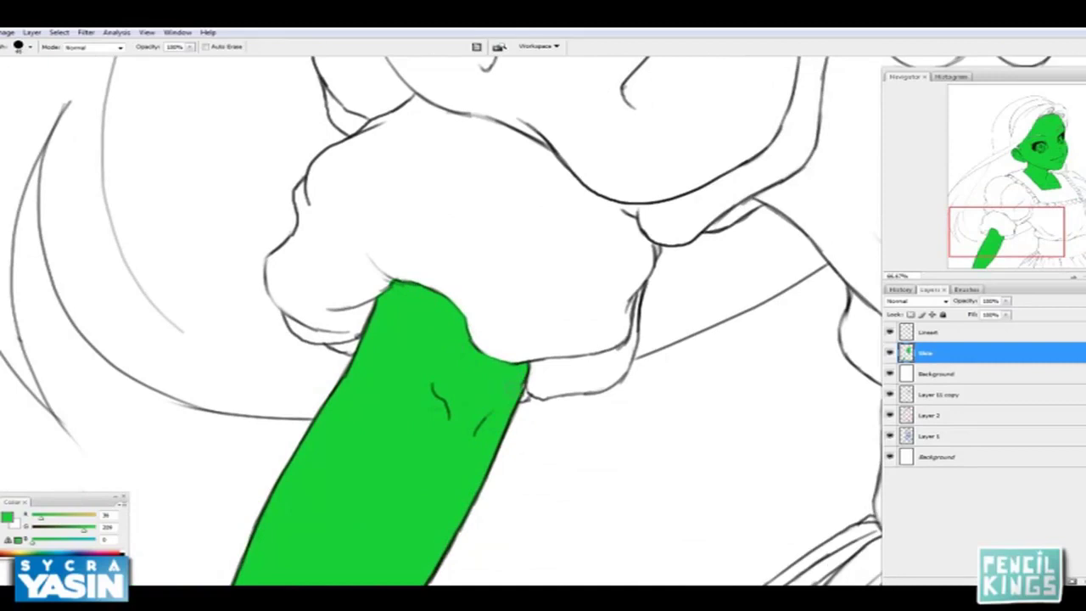
left_click_drag(404, 501, 546, 271)
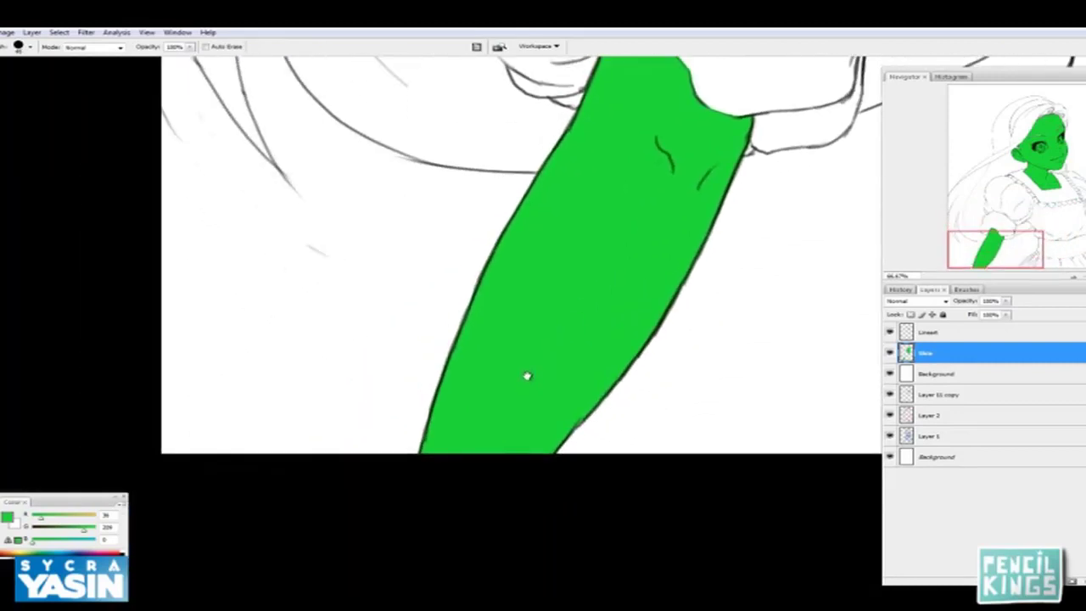
left_click_drag(568, 342, 483, 349)
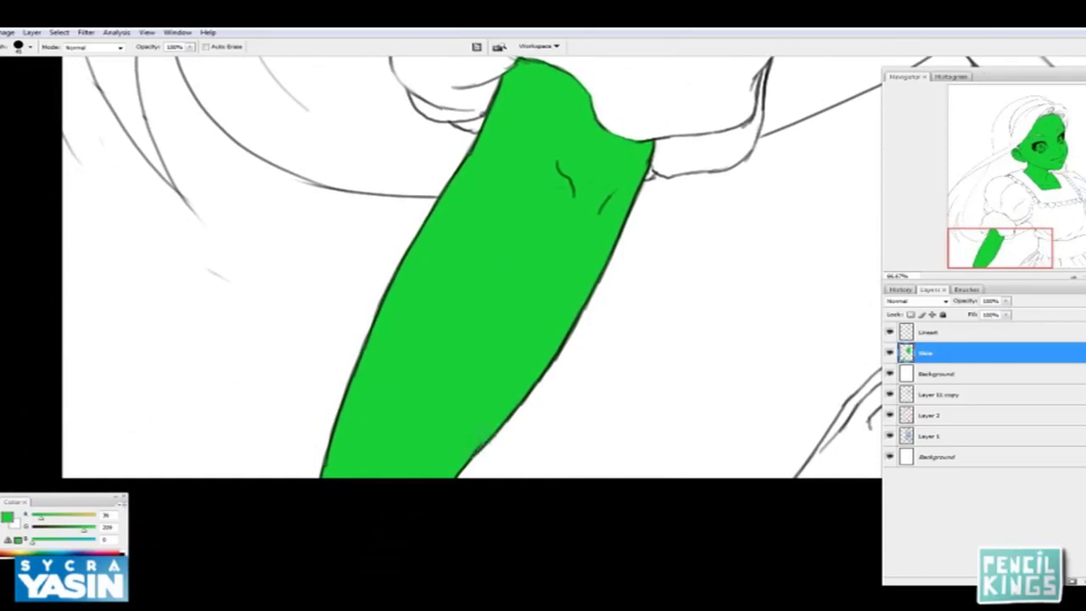
left_click_drag(554, 246, 351, 490)
left_click_drag(580, 296, 401, 374)
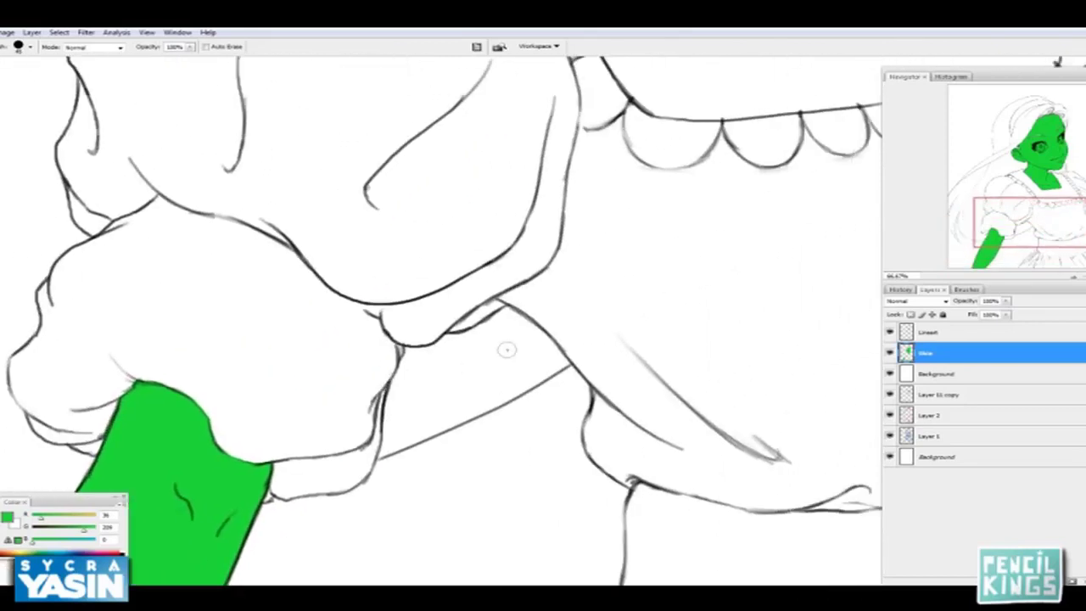
key("ctrl+0")
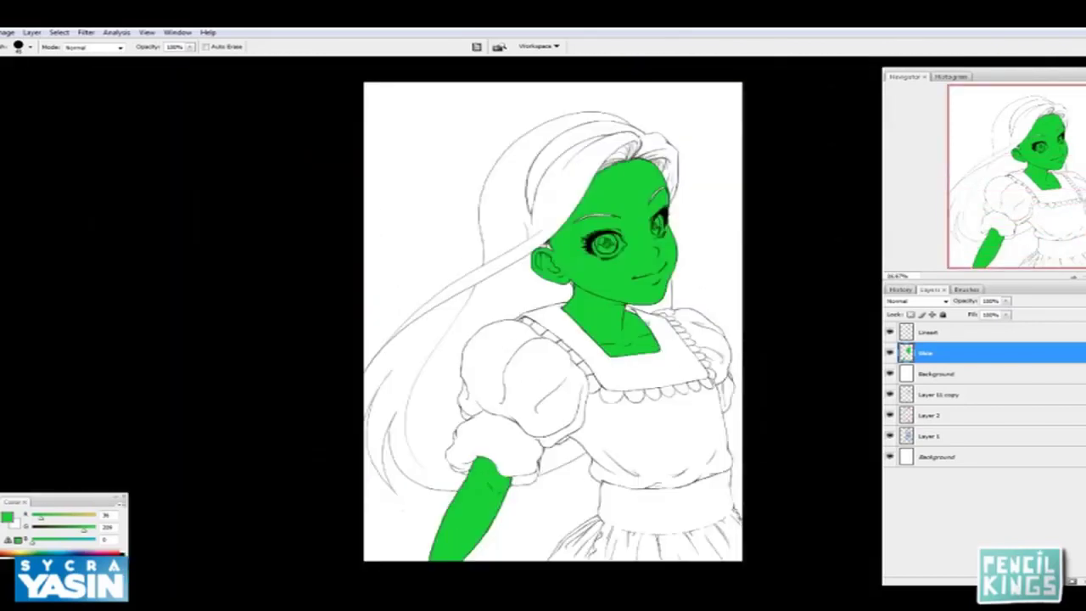
left_click_drag(668, 371, 567, 368)
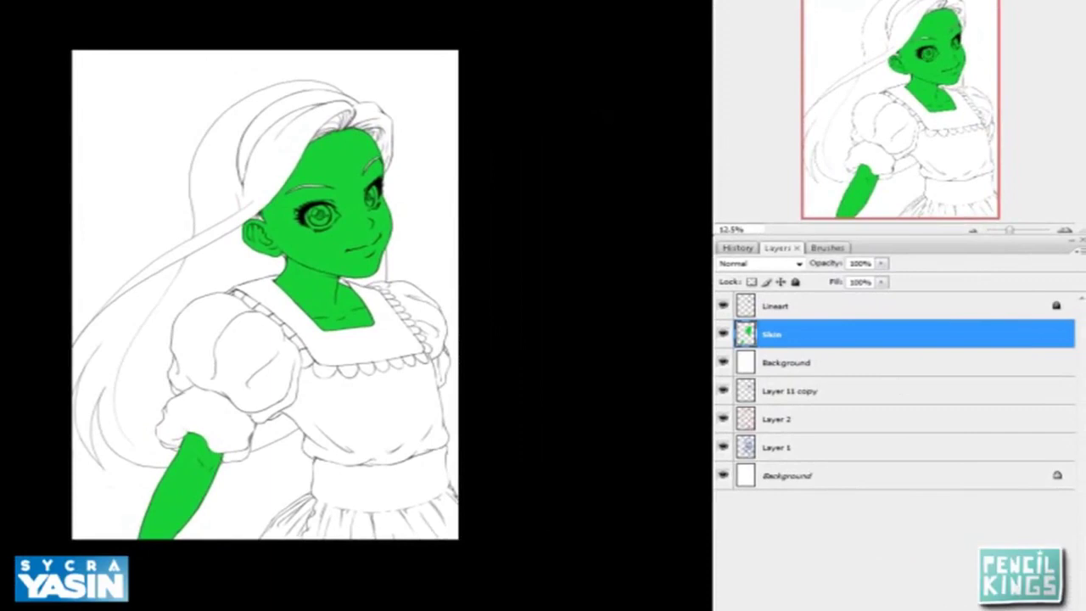
Create a new layer named Clothing directly above the Skin layer
key("ctrl+alt+shift+n")
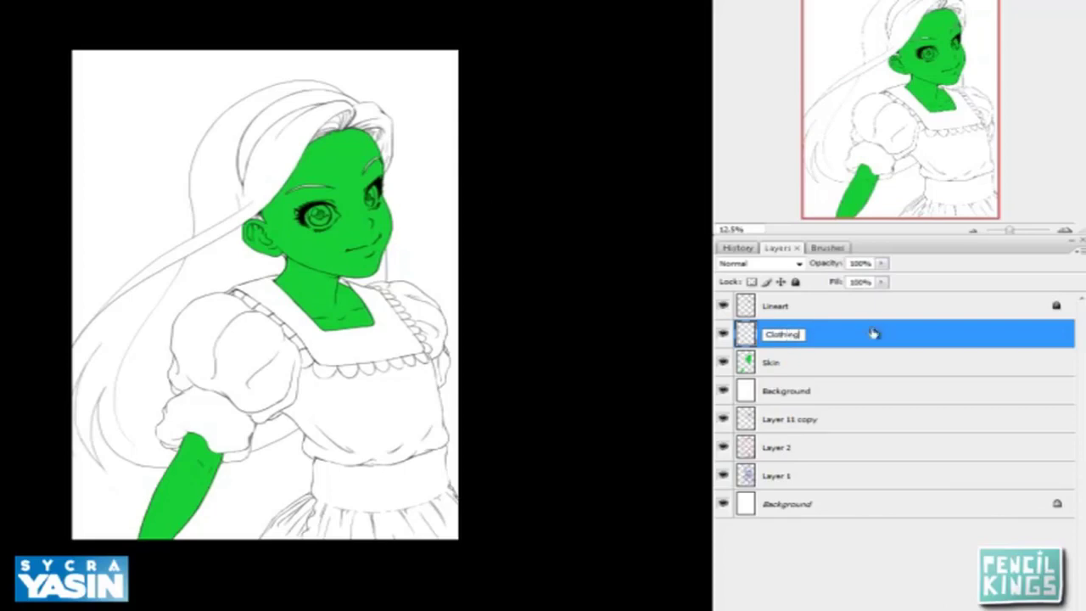
left_click(866, 362)
Select the inside of the girl's headband on the Lineart layer with the Magic Wand
left_click(838, 308)
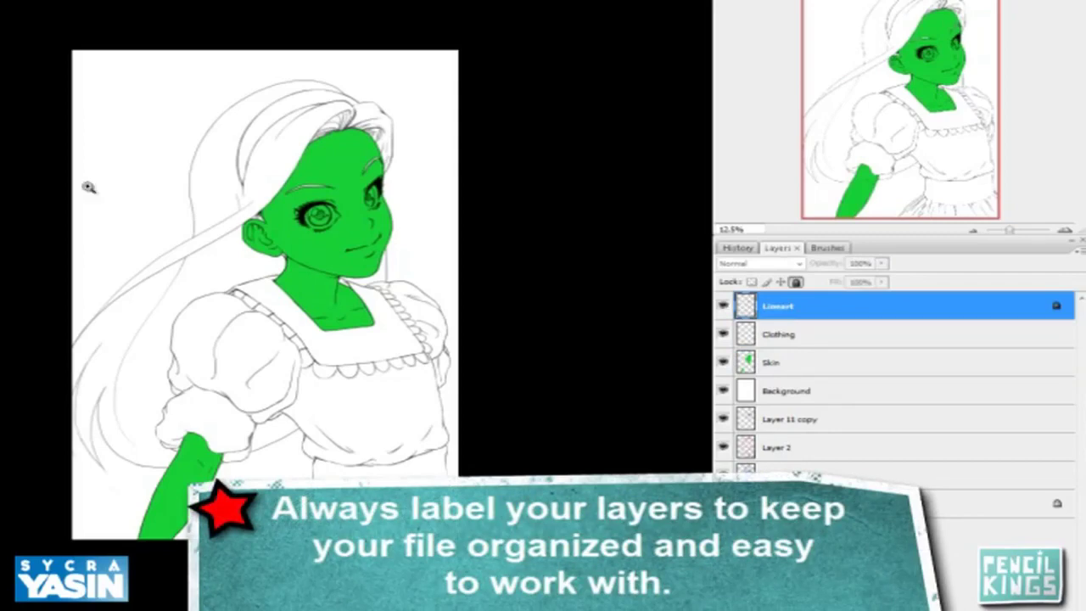
left_click(343, 129)
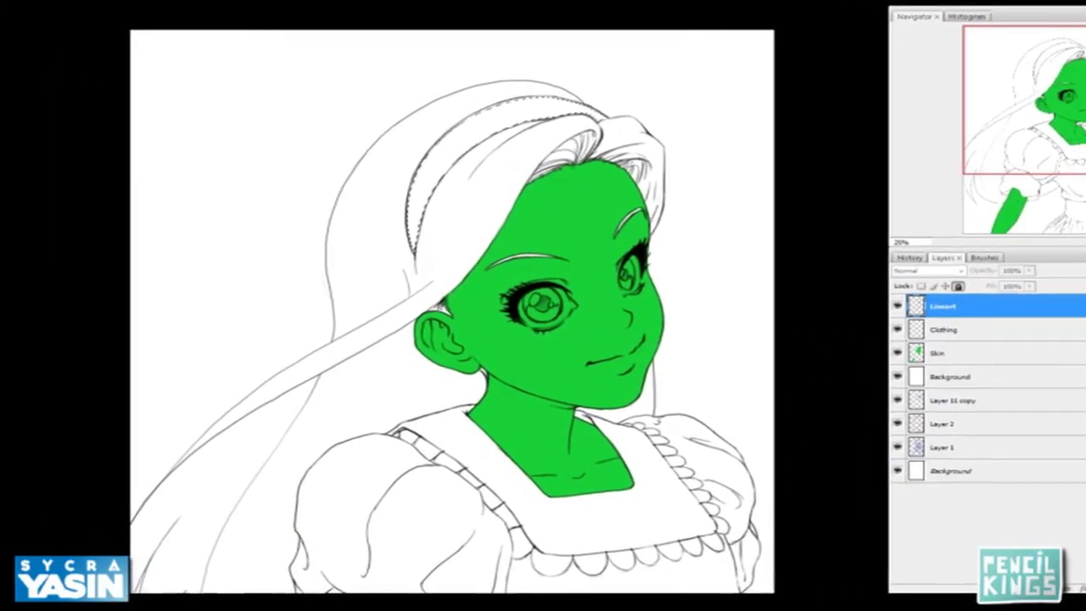
Expand the headband selection by 6 pixels and fill it with a strong pink on the Clothing layer
left_click(19, 94)
mouse_move(106, 160)
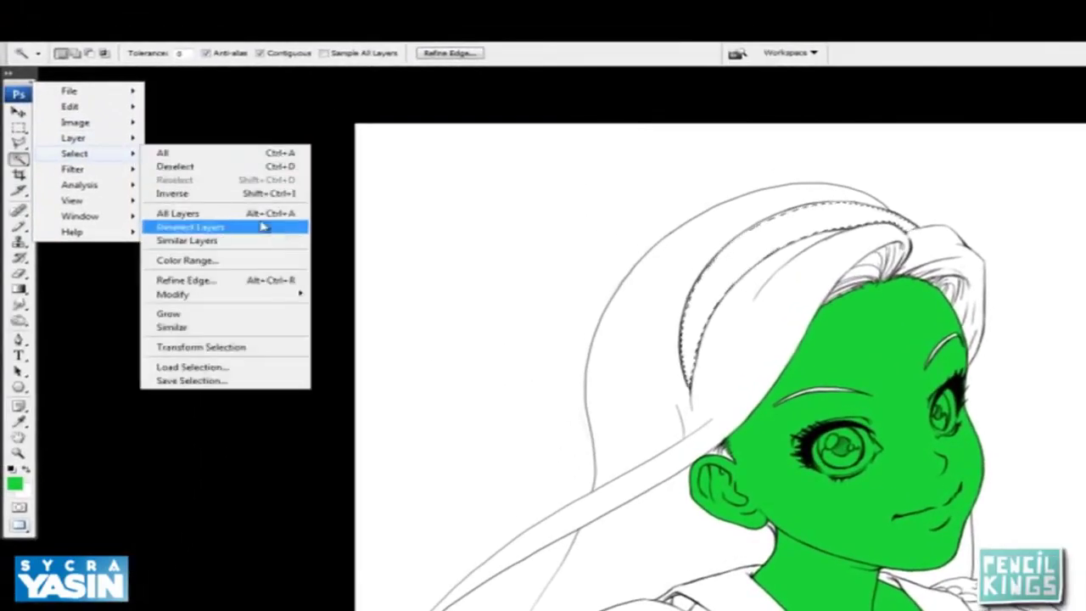
mouse_move(280, 294)
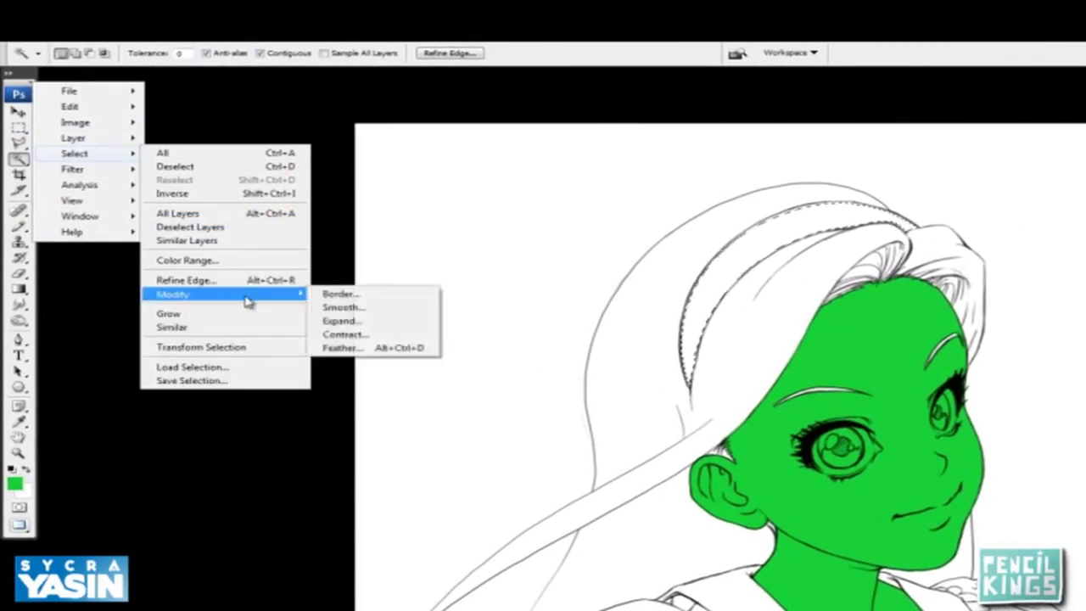
left_click(363, 321)
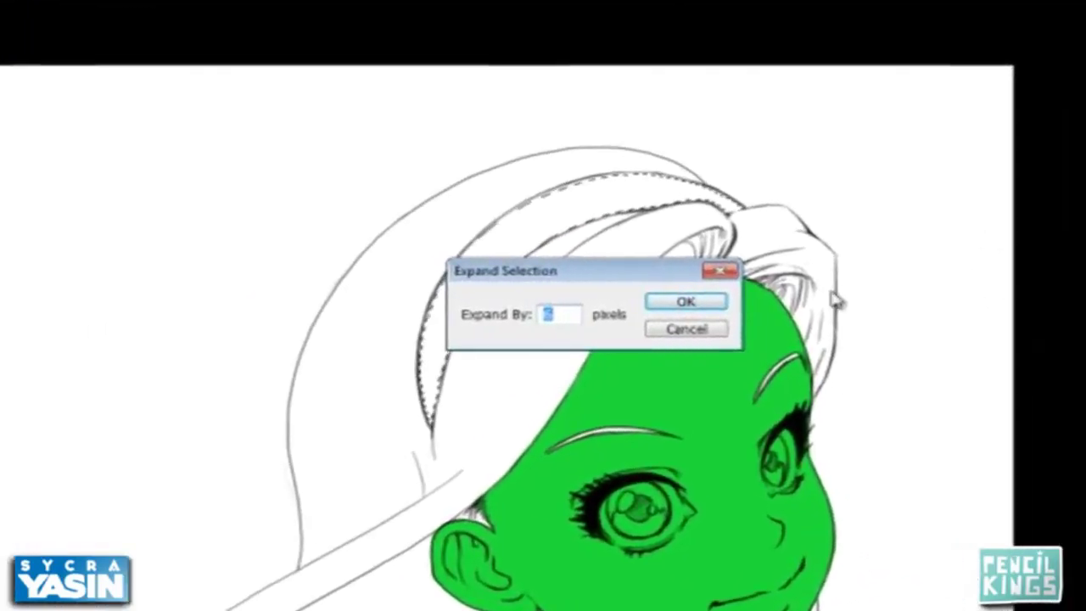
type("6")
left_click(875, 295)
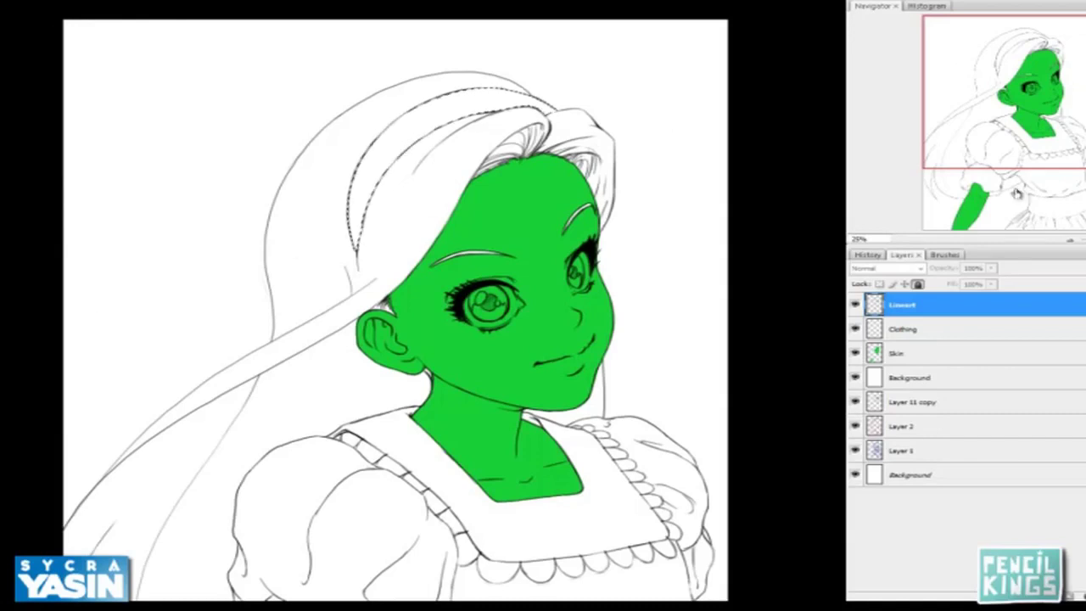
left_click(920, 330)
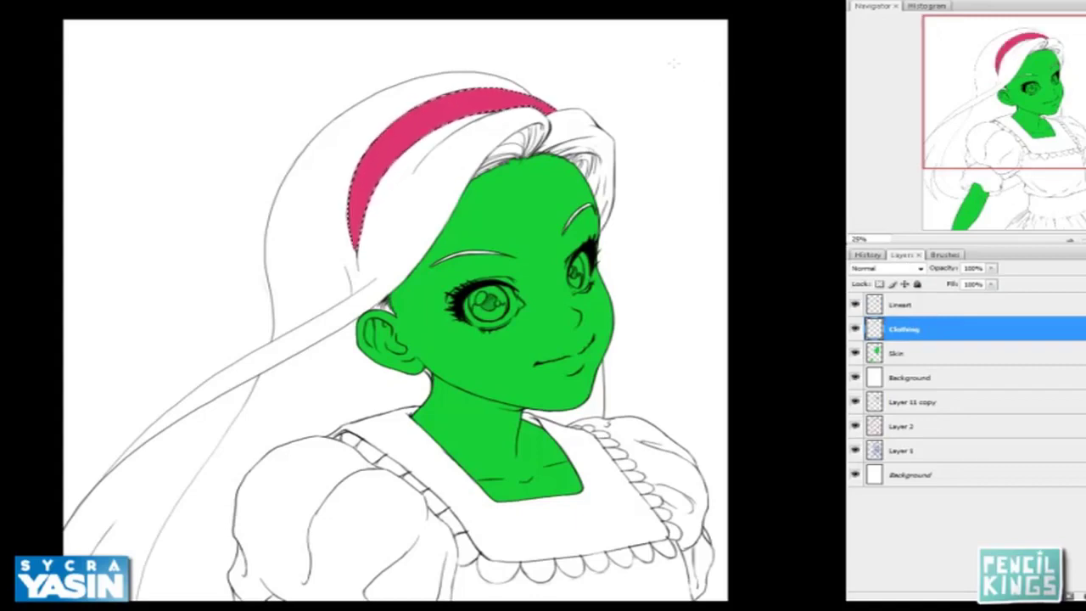
Make the Lineart layer active for selecting the dress areas
scroll(577, 223, "down", 5)
left_click(904, 304)
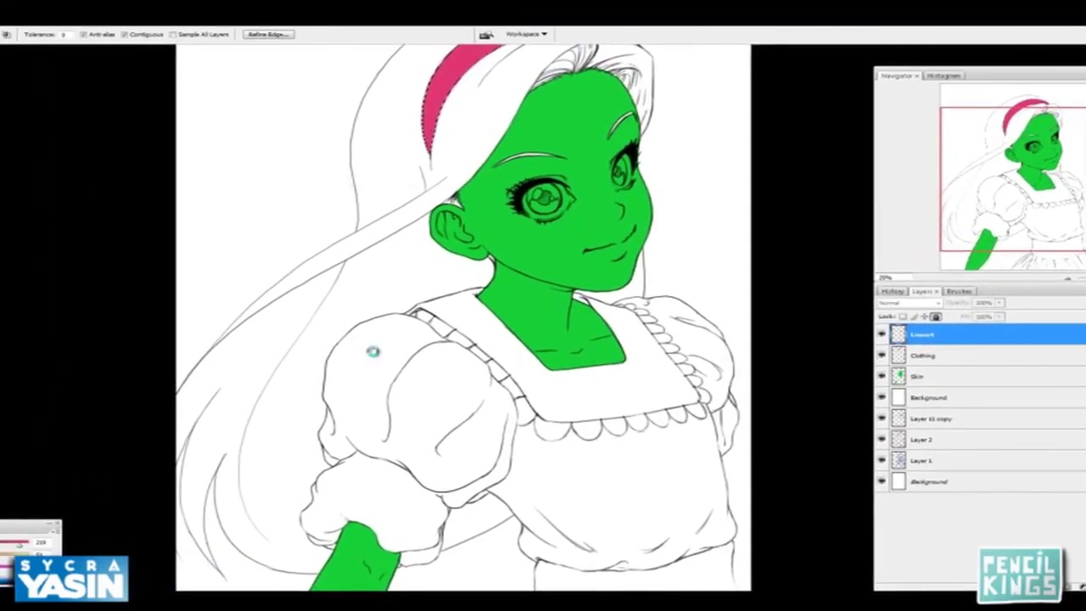
left_click(372, 352)
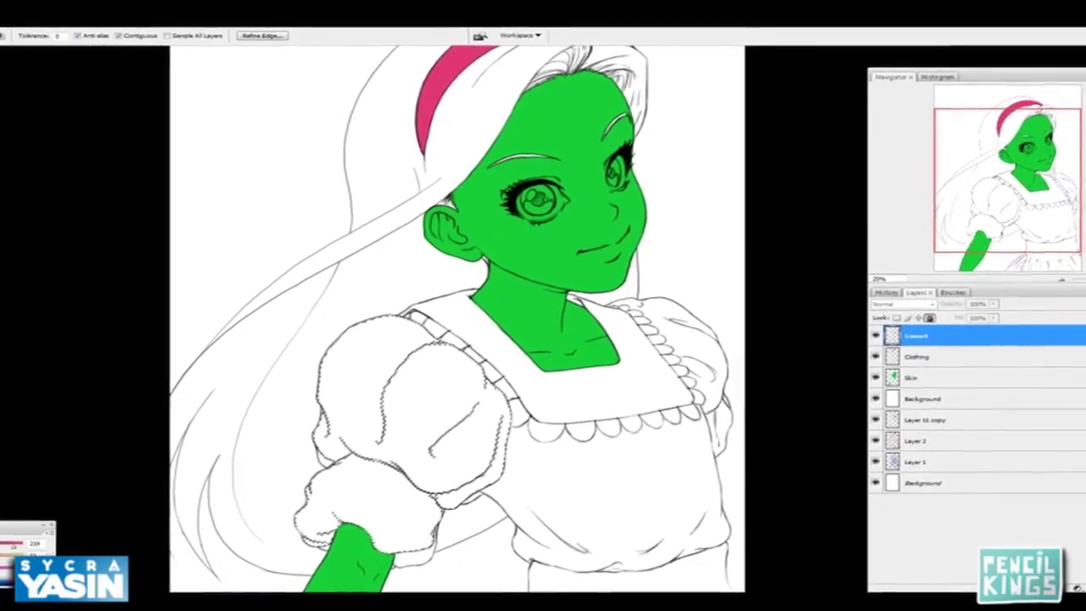
left_click_drag(477, 369, 429, 277)
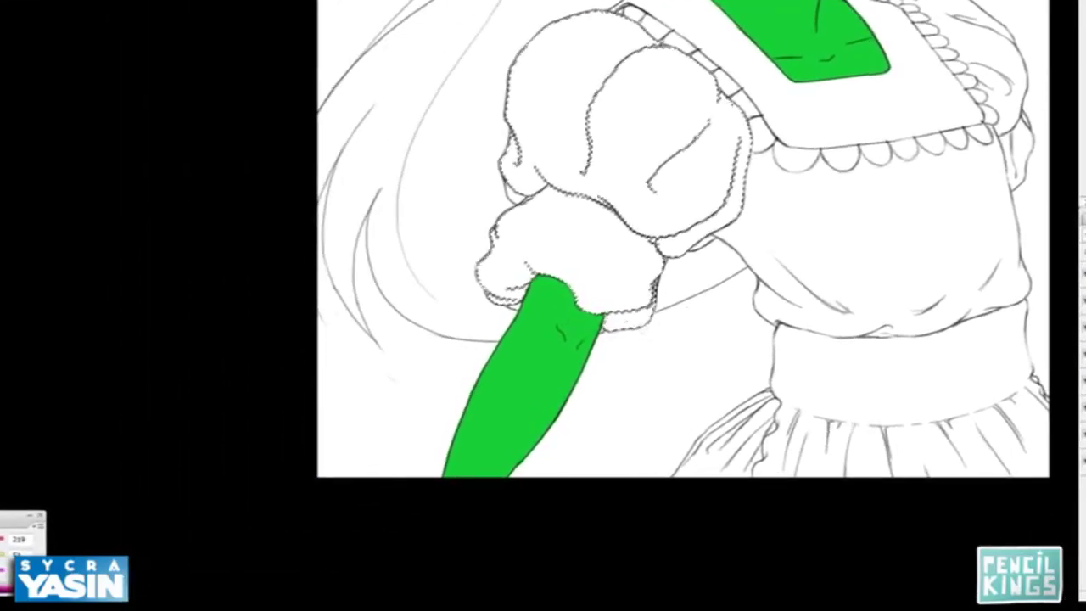
key("ctrl+d")
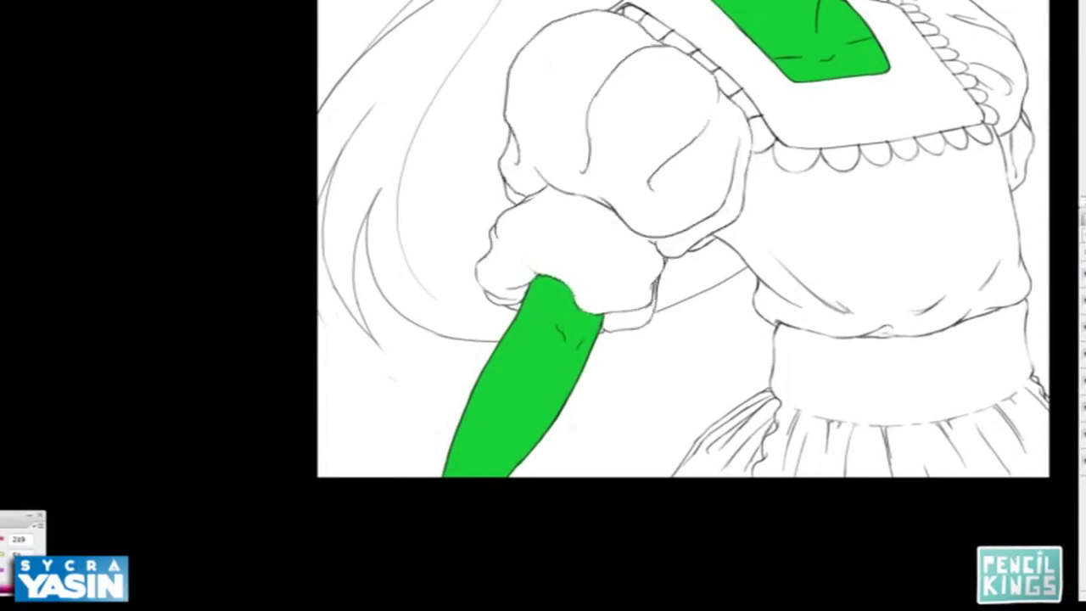
left_click(588, 296)
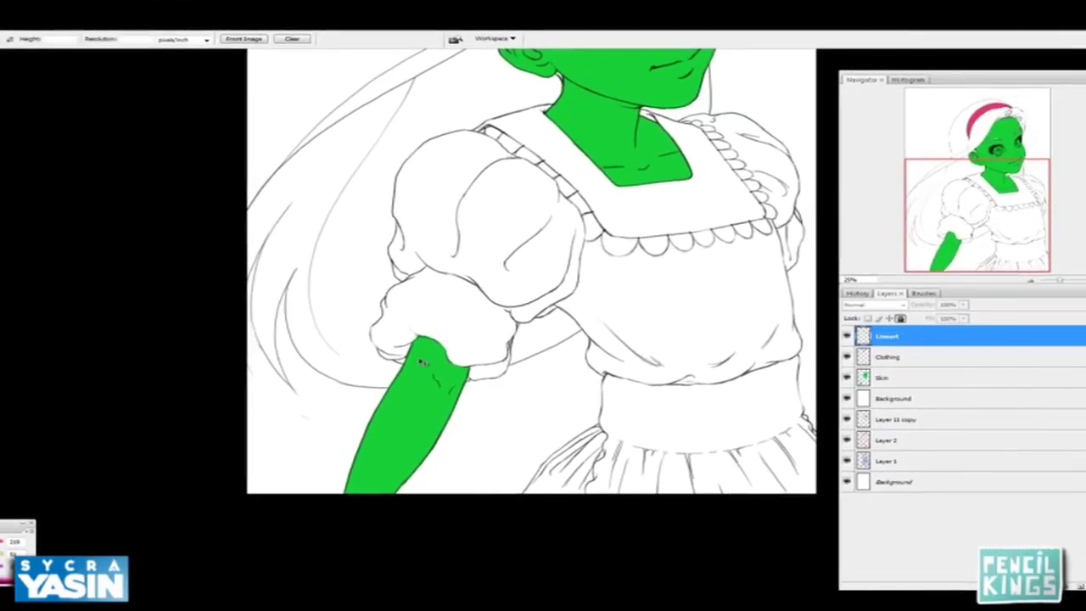
left_click_drag(422, 380, 430, 400)
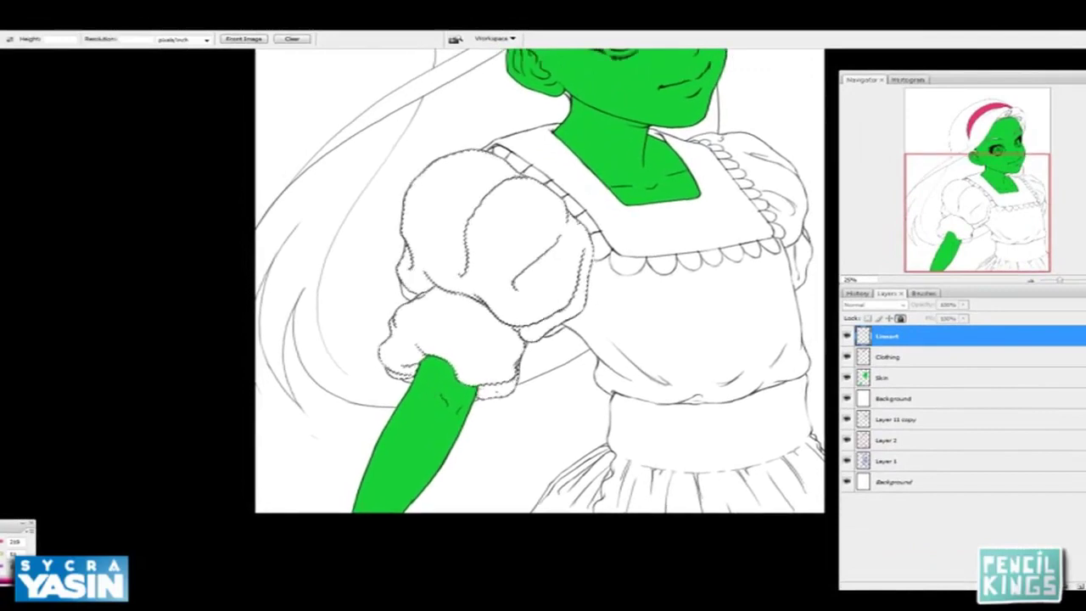
key("ctrl+plus")
key("ctrl+plus")
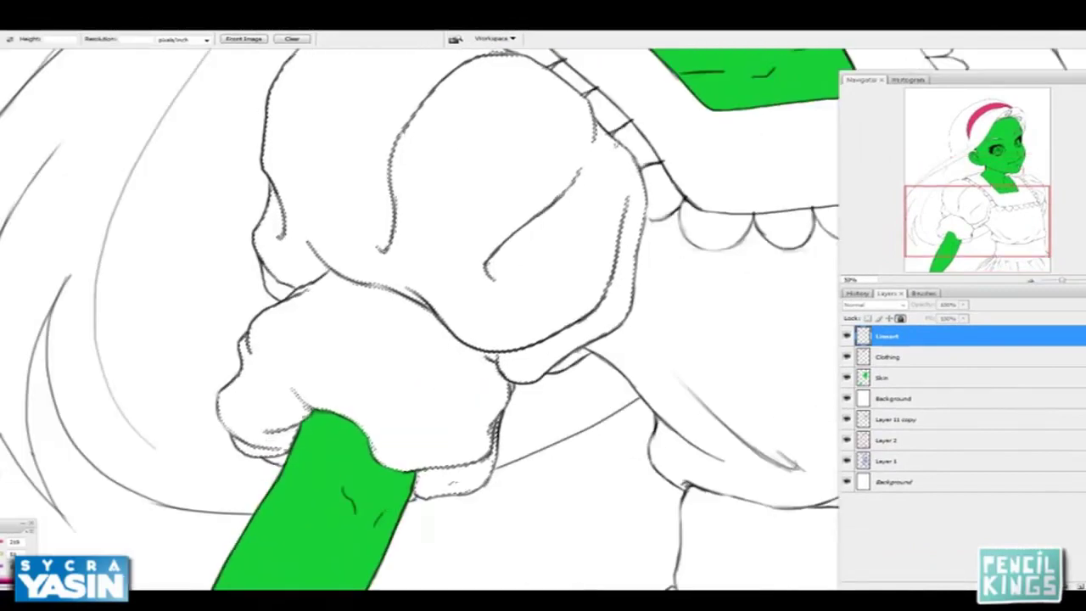
key("ctrl+d")
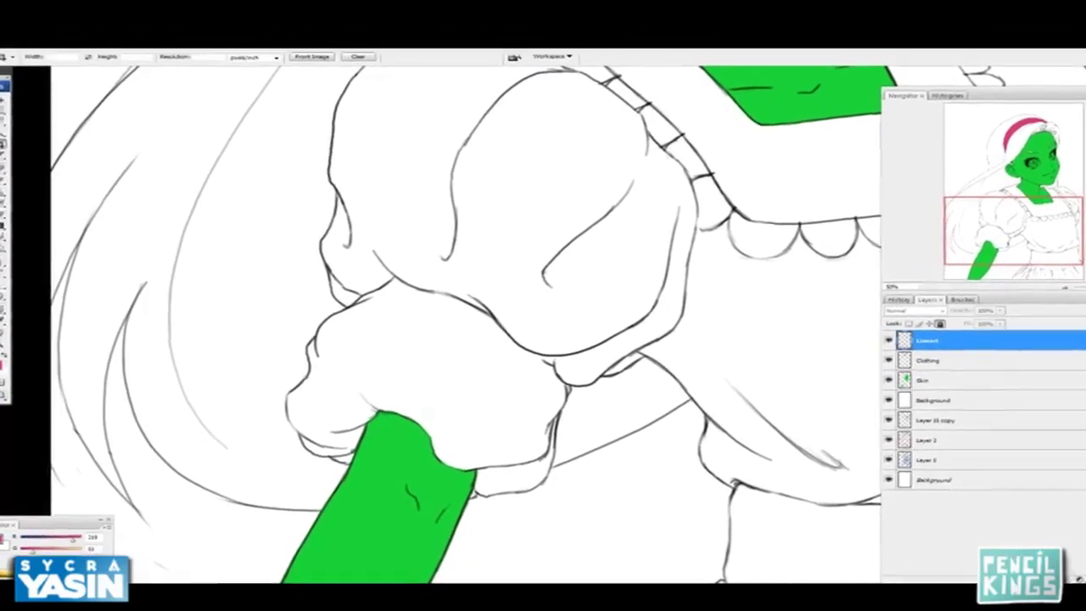
Select the near puffed sleeve and its cuff with the Magic Wand, and add the dress bodice to the selection
key("w")
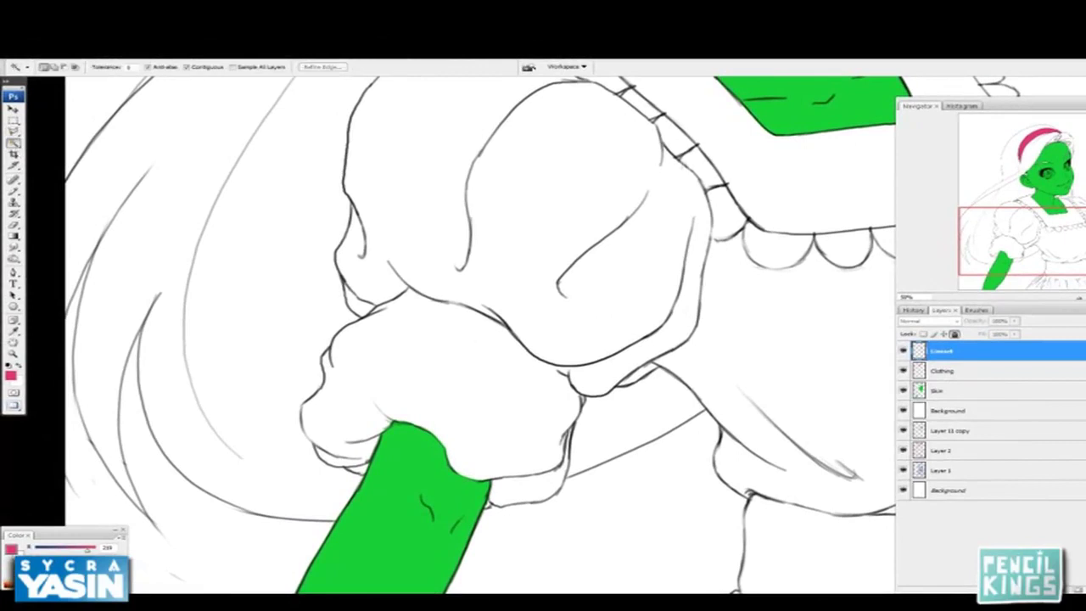
left_click(548, 305)
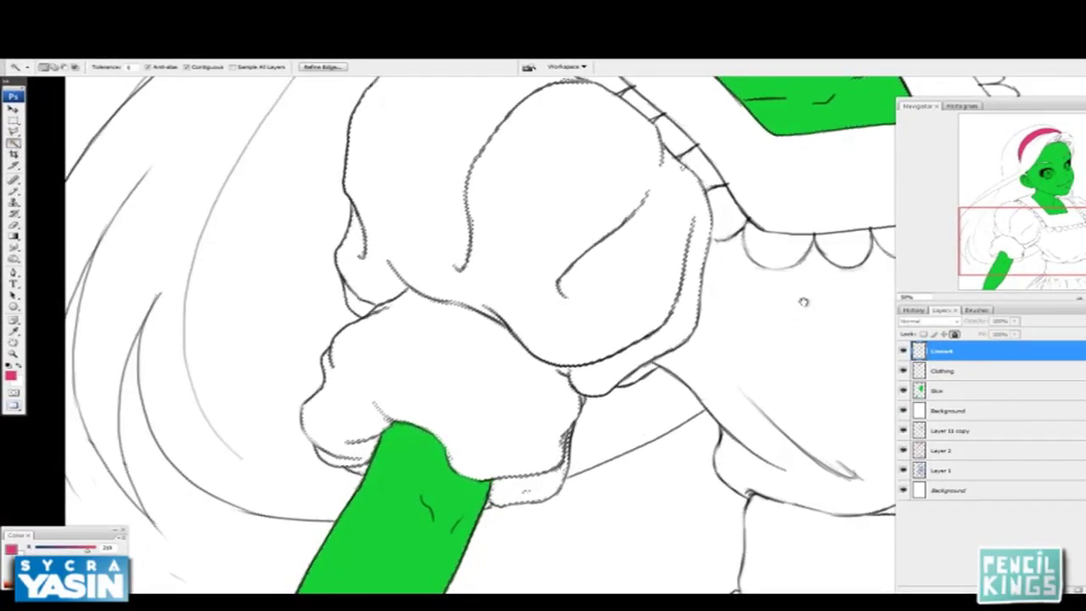
left_click_drag(805, 303, 544, 387)
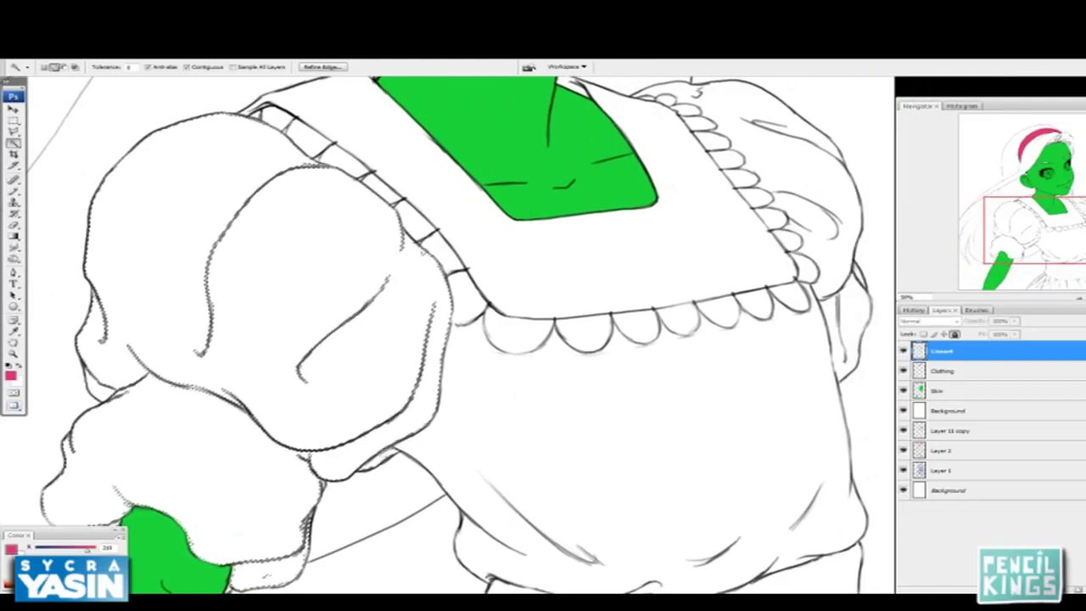
left_click(516, 407, "shift")
left_click_drag(449, 504, 632, 353)
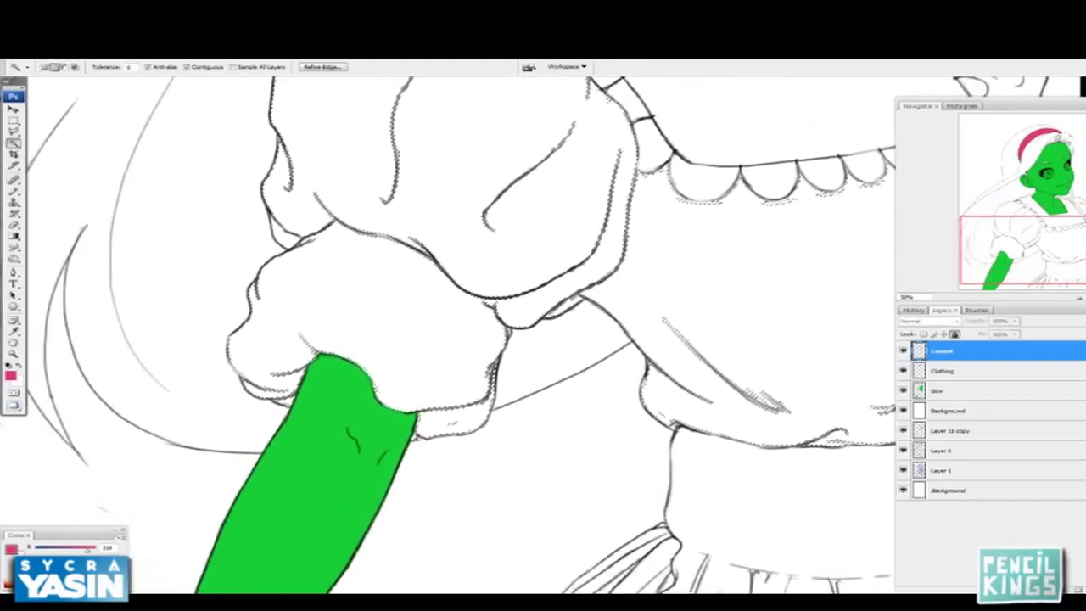
left_click_drag(689, 323, 427, 436)
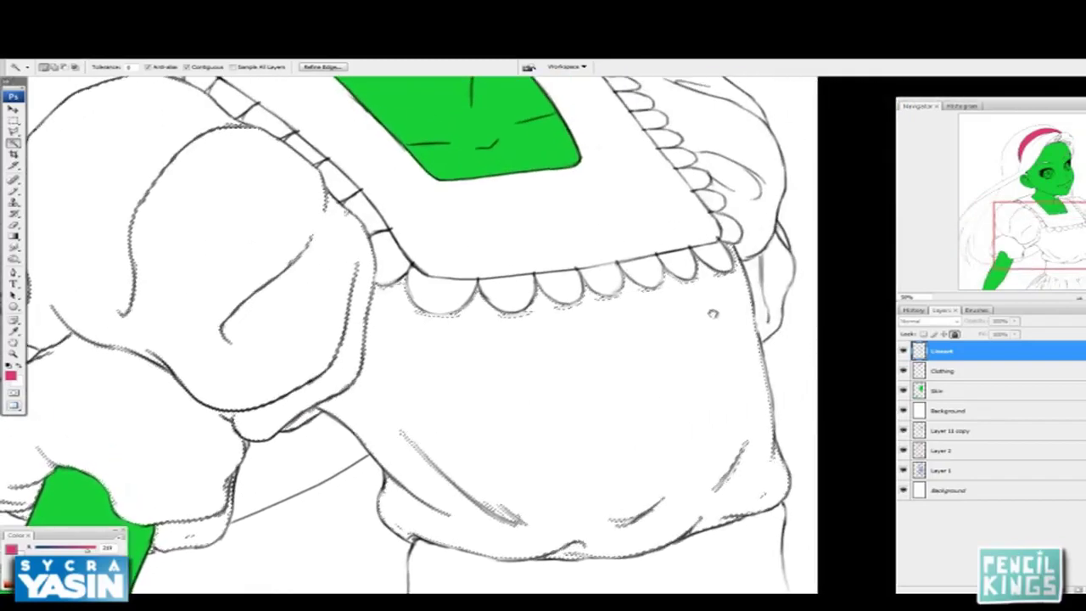
left_click_drag(637, 371, 616, 507)
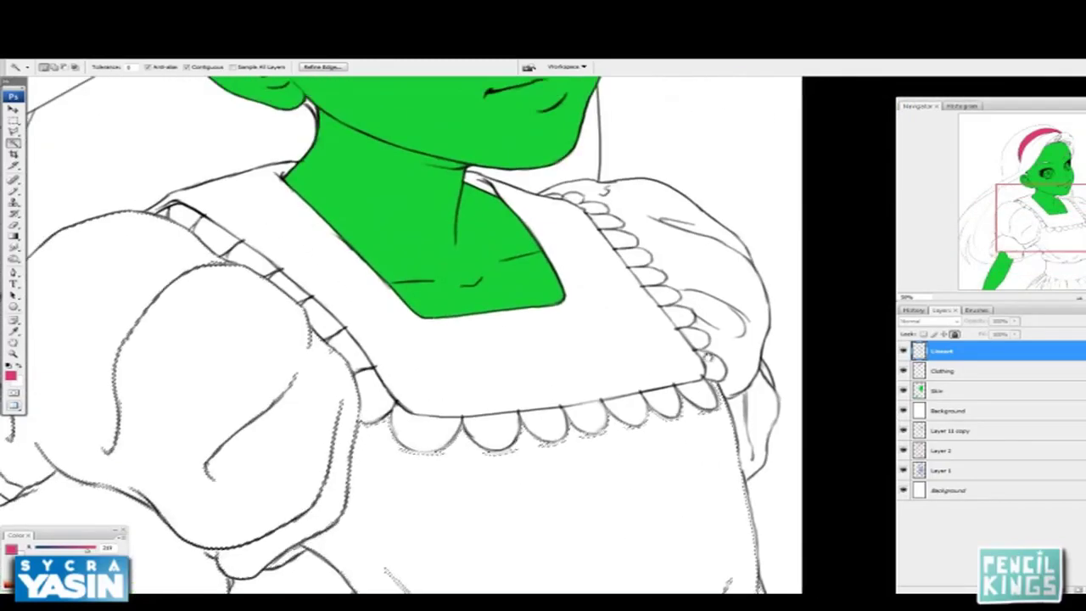
Add the square collar, its ruffled trim, the small inner collar piece and the far puffed sleeve to the selection
left_click_drag(702, 317, 680, 397)
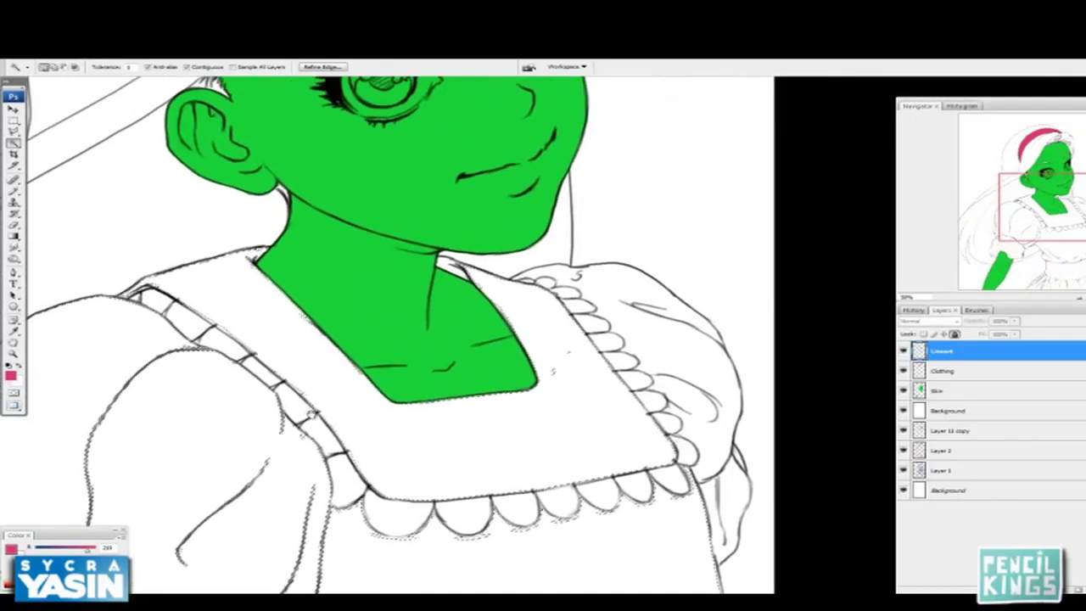
left_click_drag(313, 415, 526, 351)
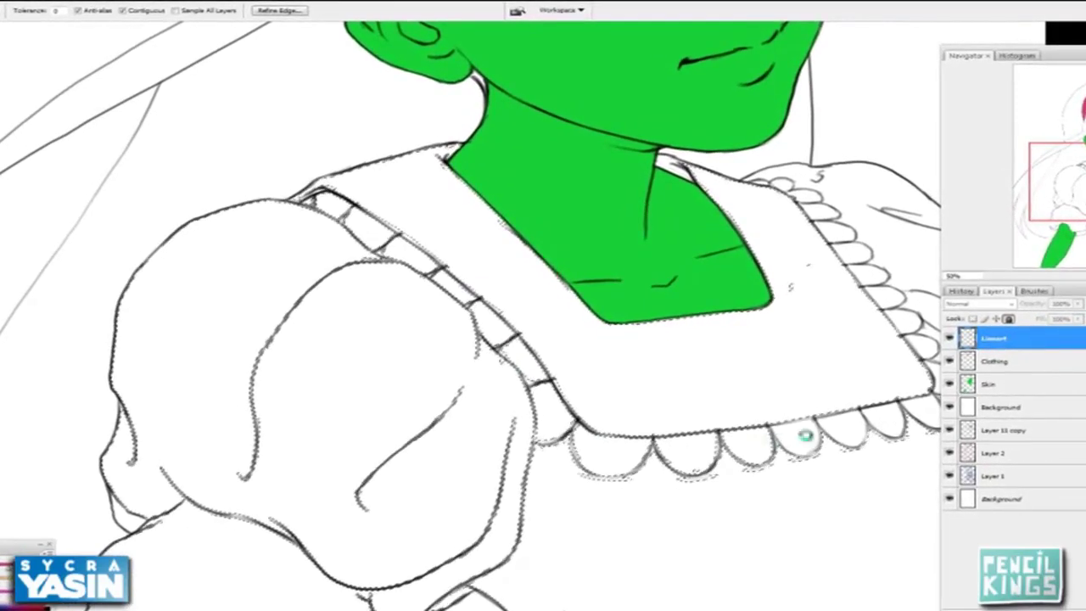
left_click_drag(648, 371, 304, 346)
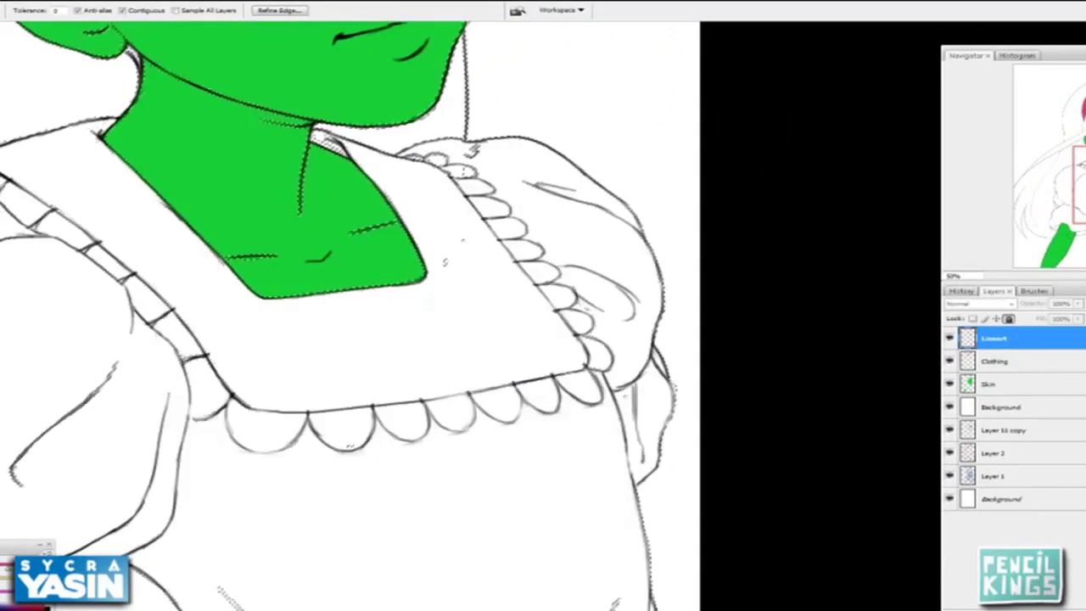
left_click(330, 139, "shift")
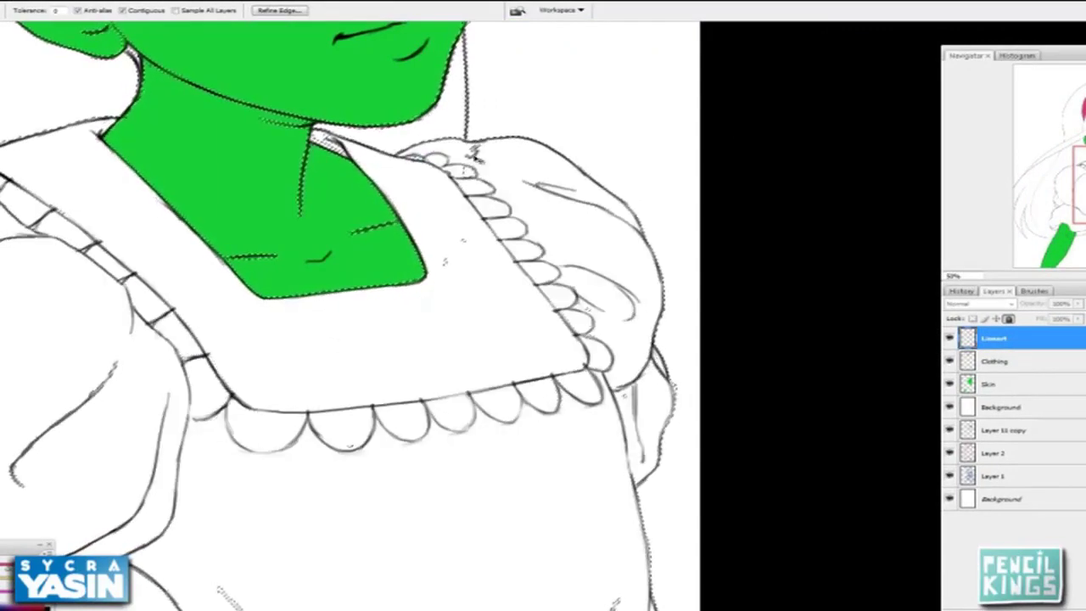
left_click_drag(475, 177, 542, 203)
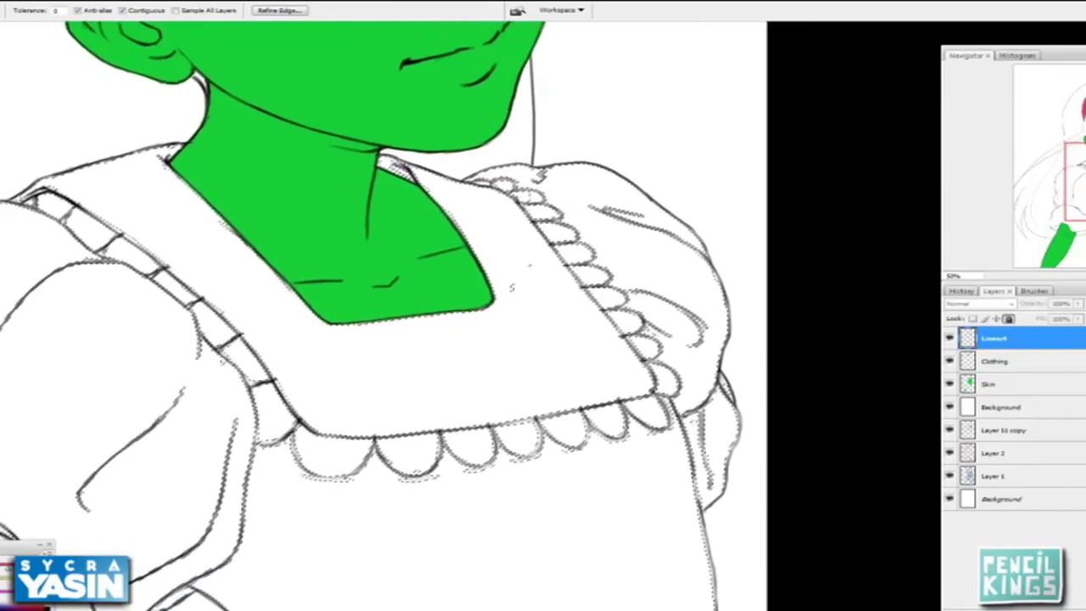
Expand the dress selection by 6 pixels and fill it with the strong pink on the Clothing layer
left_click(7, 117)
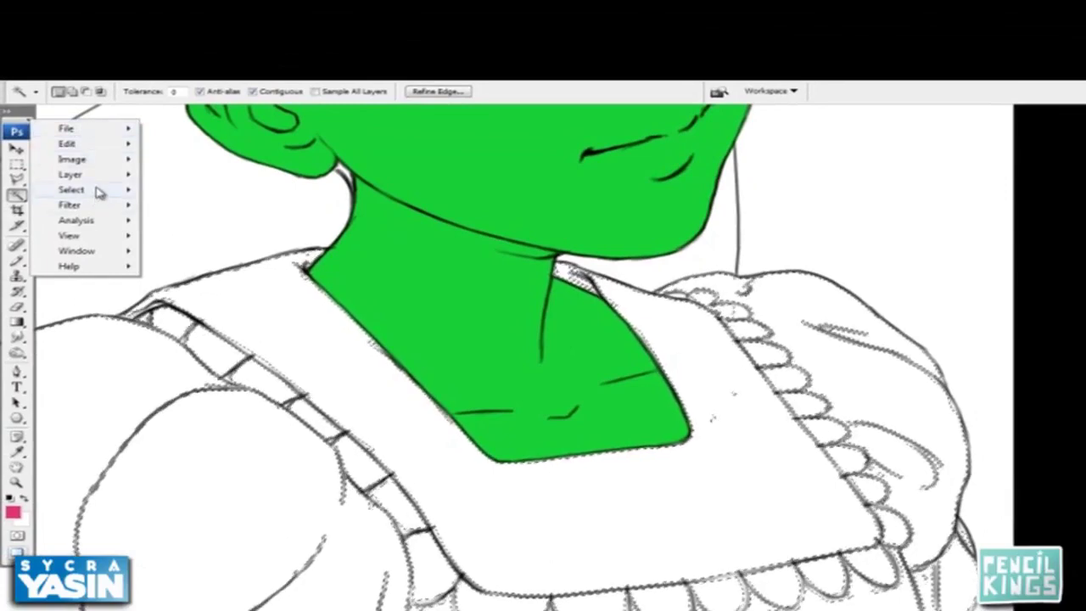
mouse_move(98, 191)
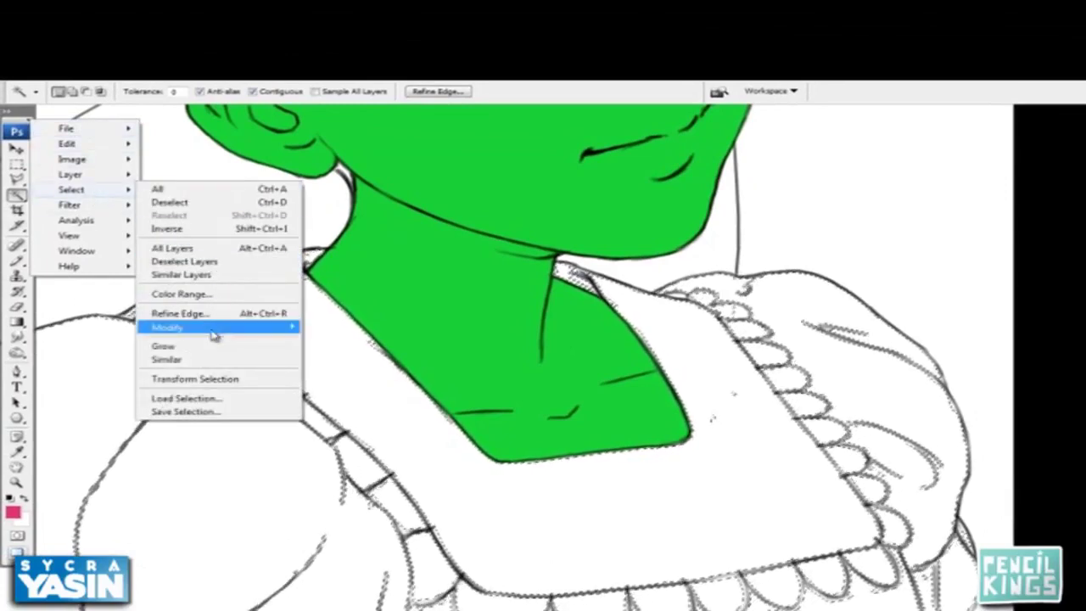
mouse_move(213, 329)
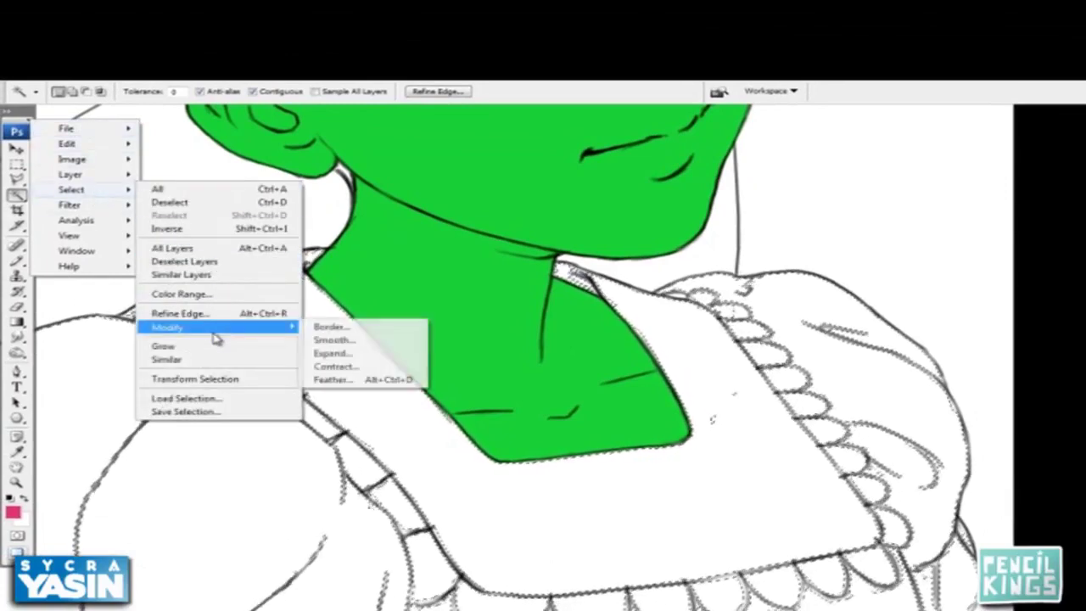
left_click(362, 356)
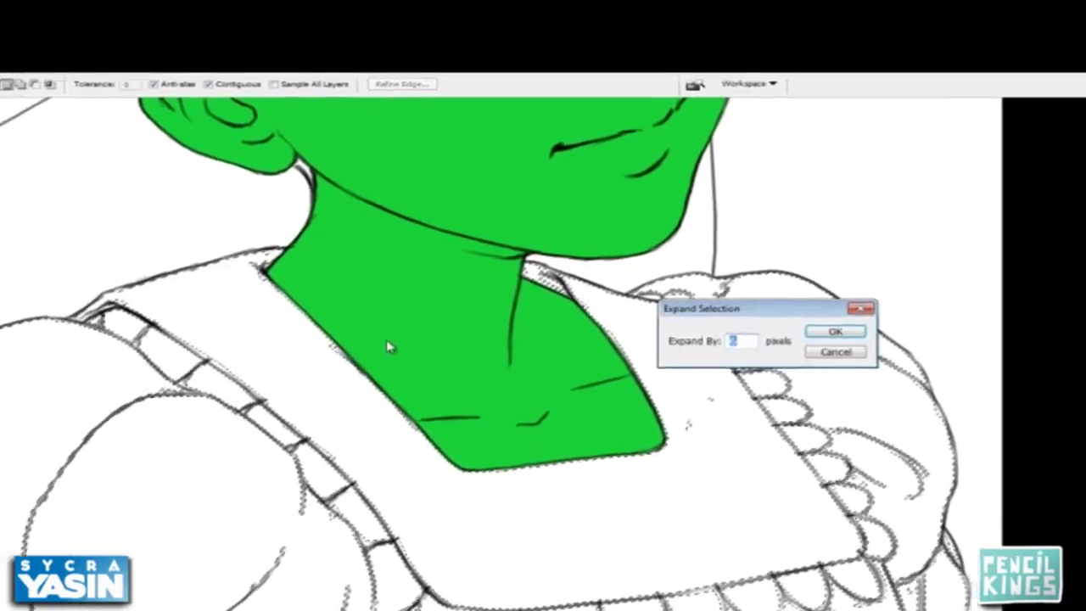
left_click(862, 312)
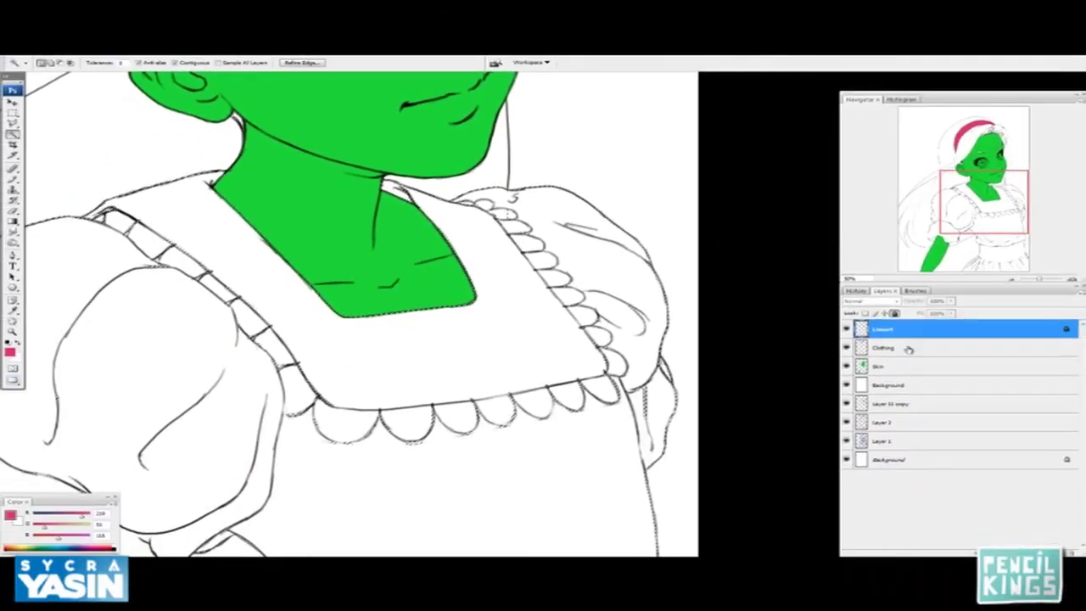
left_click(909, 350)
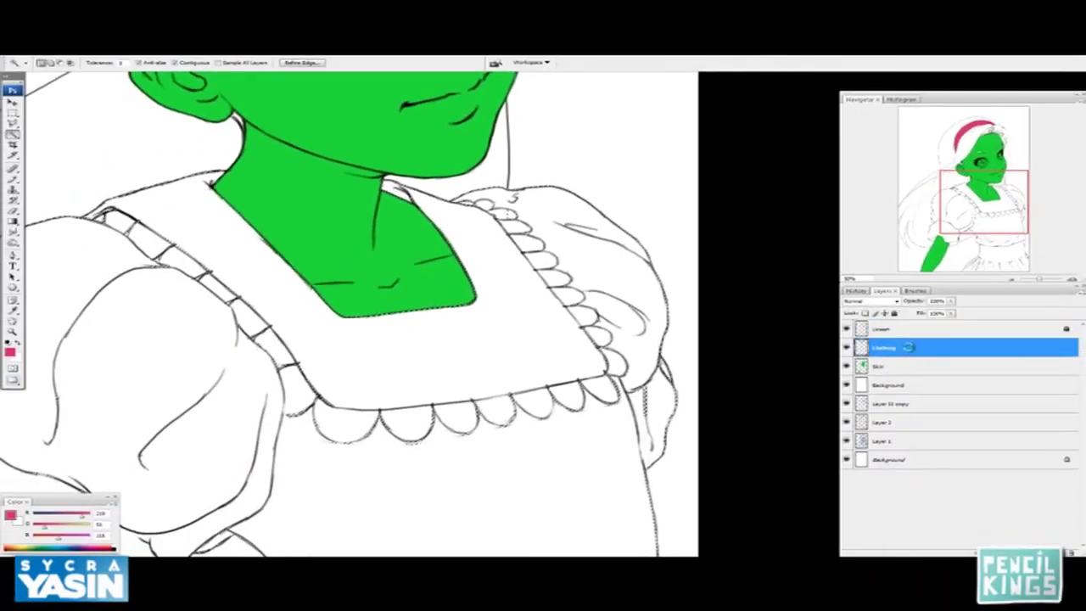
key("alt+BackSpace")
Check the pink fill of the sleeve and bodice for gaps and make the Lineart layer active again
left_click_drag(486, 338, 764, 204)
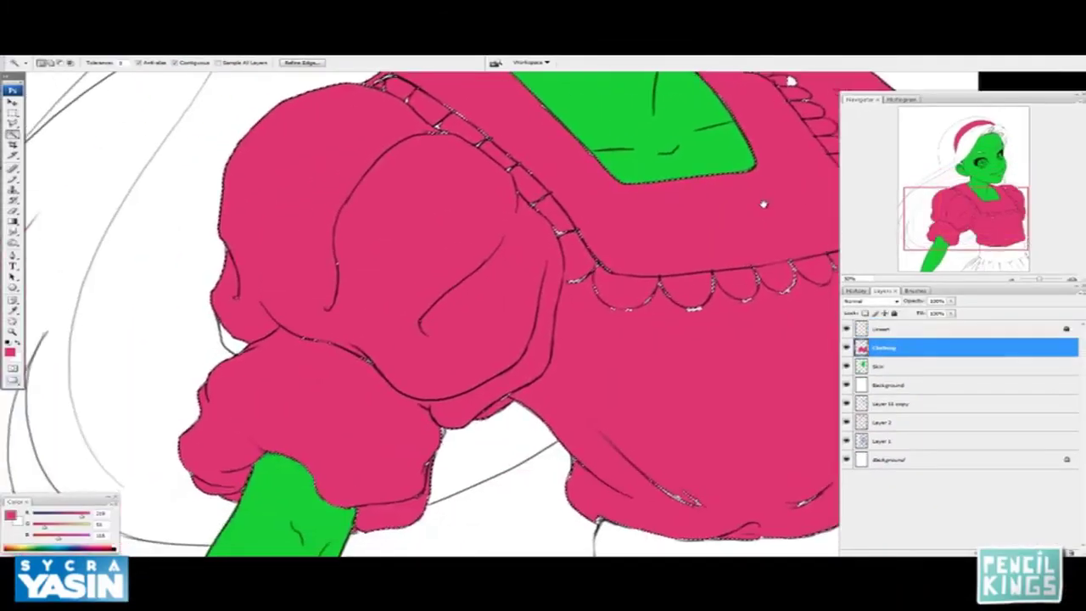
left_click_drag(565, 321, 466, 259)
left_click_drag(585, 264, 601, 329)
left_click_drag(330, 294, 407, 284)
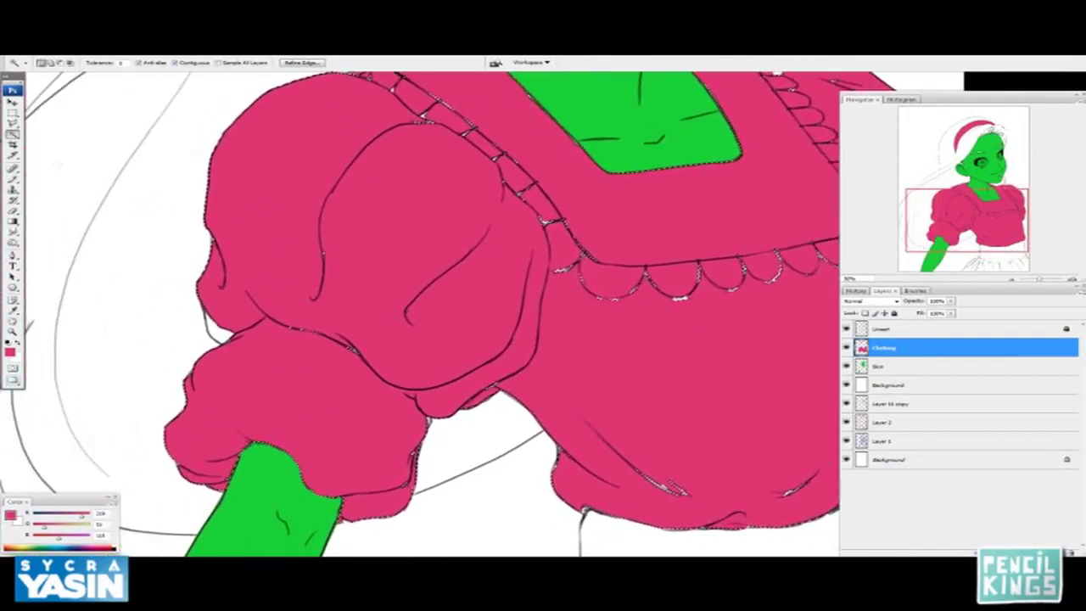
left_click(880, 331)
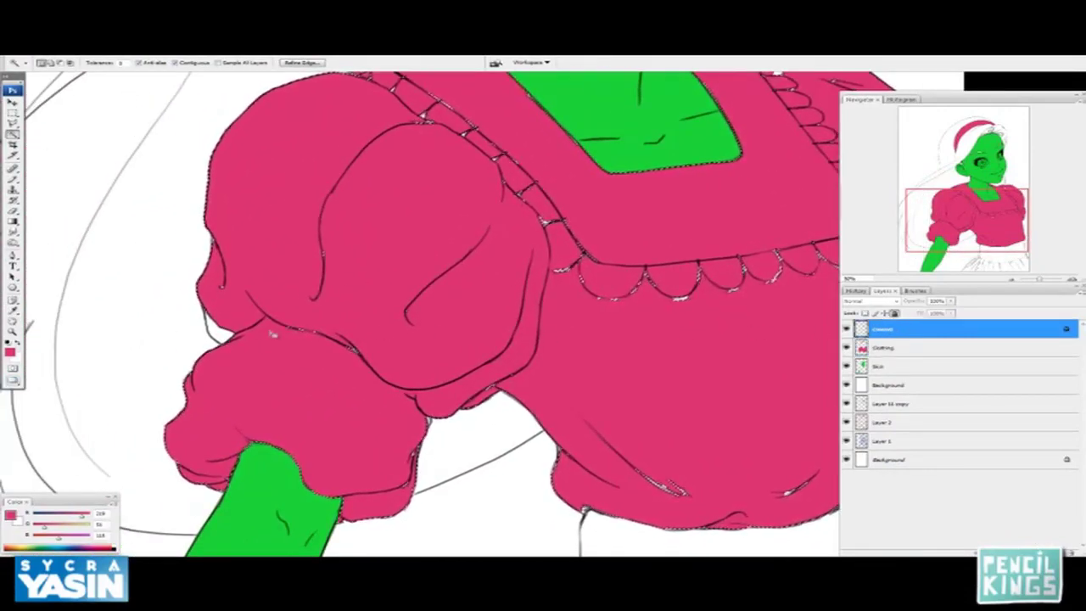